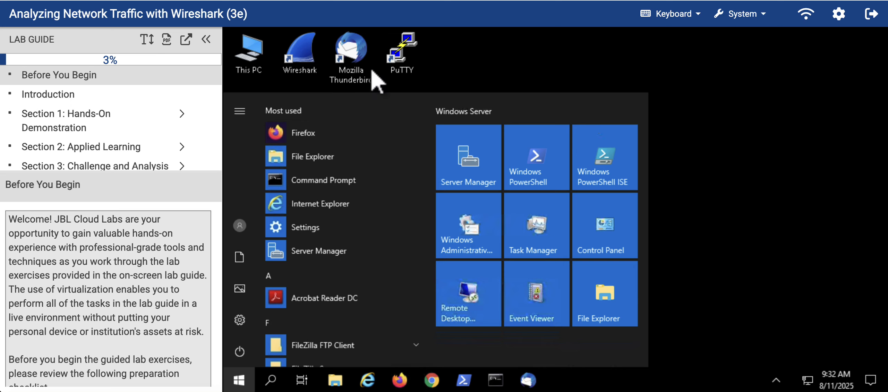
Step: Look over the lab guide's contents list and the Before You Begin page
mouse_move(100, 16)
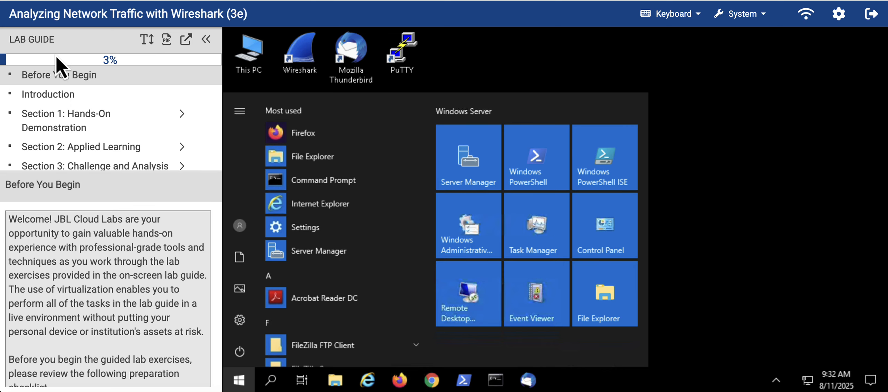
scroll(80, 98, up, 2)
scroll(80, 98, down, 1)
scroll(56, 107, down, 3)
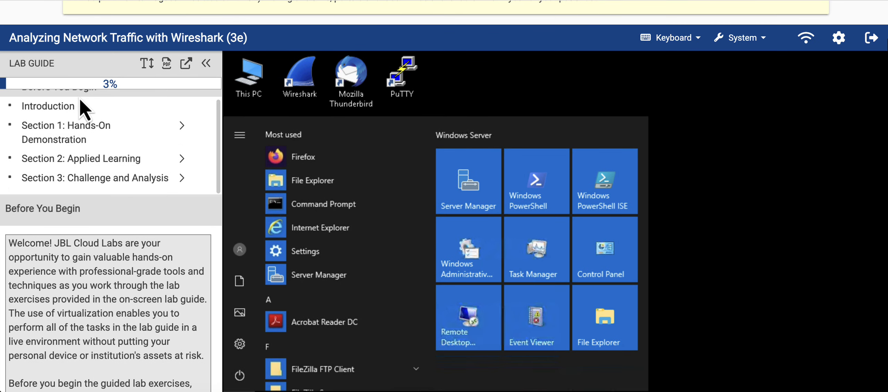
scroll(89, 143, up, 3)
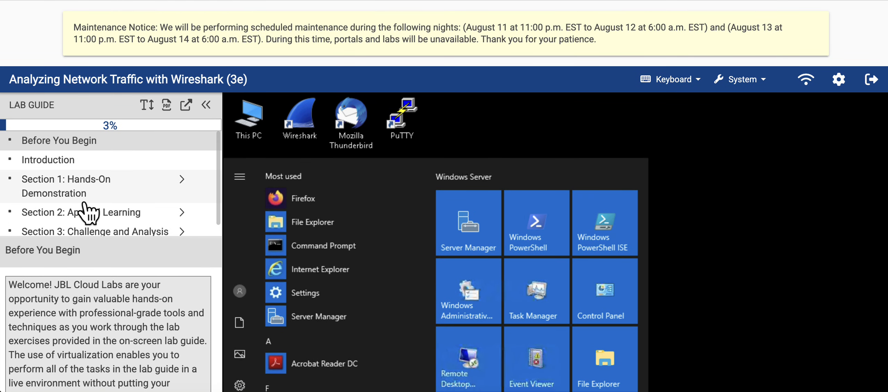
click(71, 162)
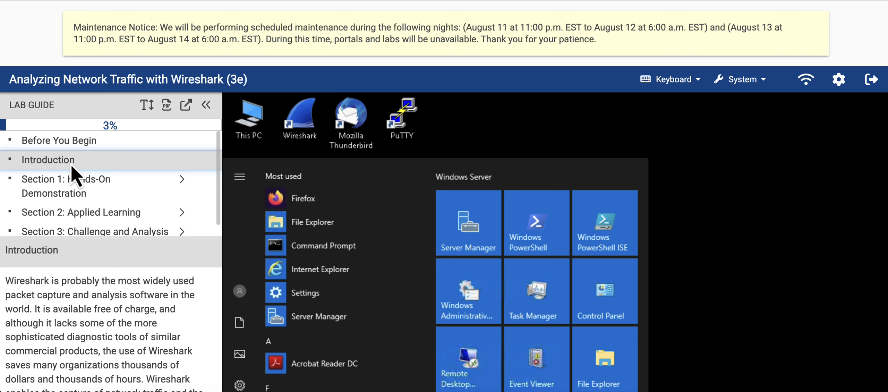
click(73, 142)
scroll(93, 176, down, 2)
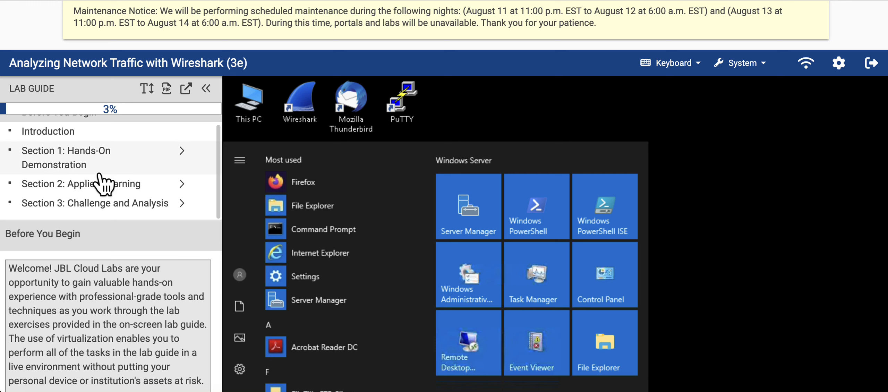
scroll(99, 159, up, 2)
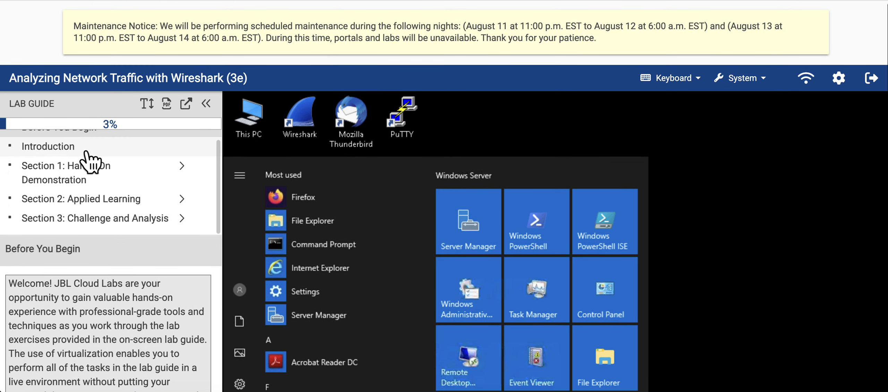
Step: Open the lab guide's Introduction page and read its opening paragraph about Wireshark
click(91, 150)
scroll(129, 330, down, 2)
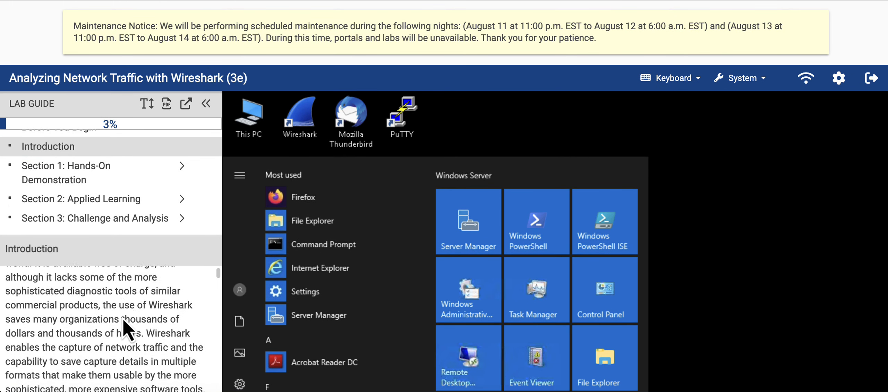
scroll(123, 333, up, 3)
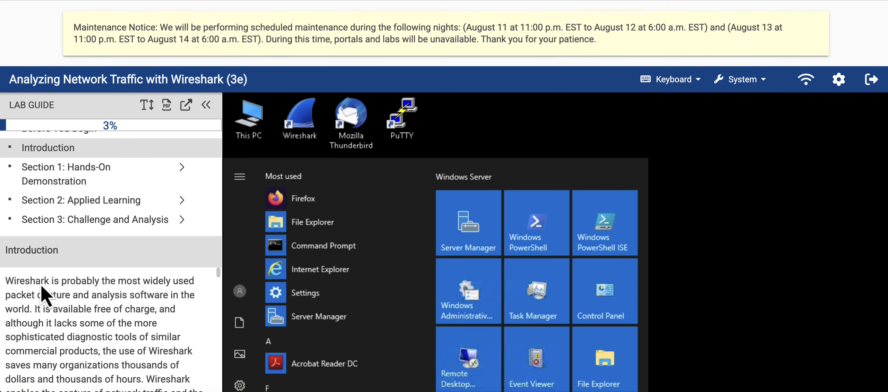
drag(20, 282, 101, 285)
click(126, 294)
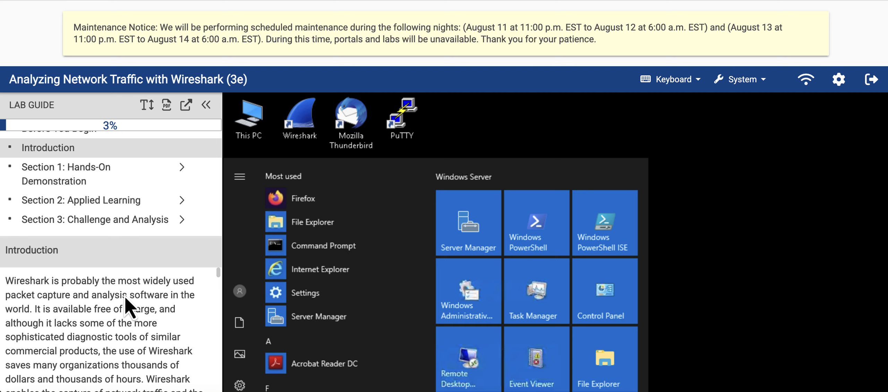
Step: Open Part 1: Explore Wireshark under Section 1: Hands-On Demonstration and read its introductory notes on the vWorkstation
click(97, 175)
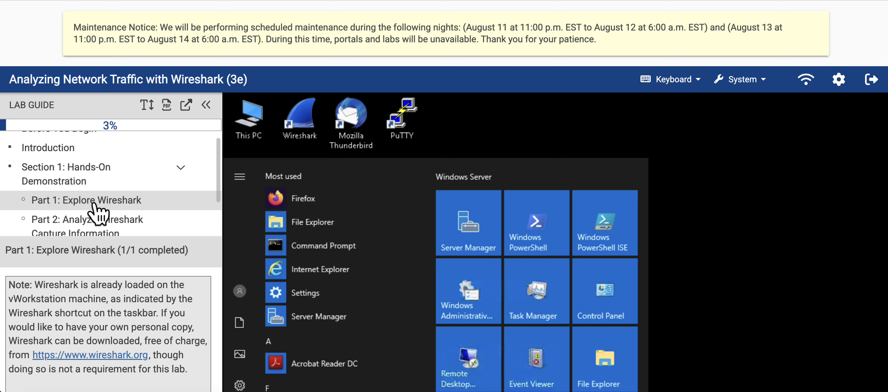
scroll(111, 314, down, 3)
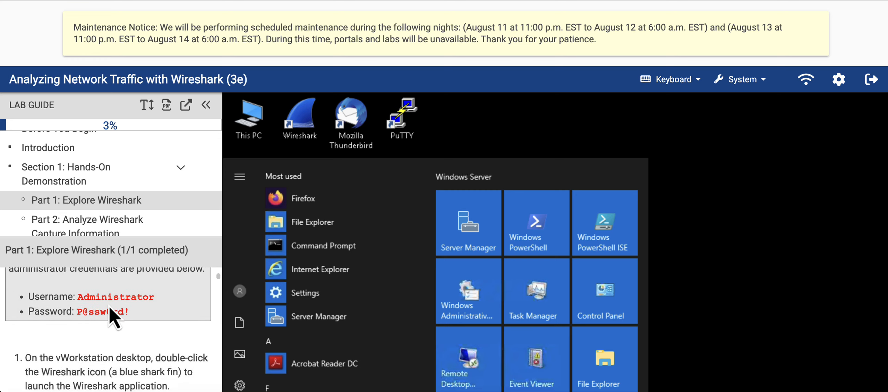
scroll(111, 314, down, 1)
scroll(112, 314, up, 5)
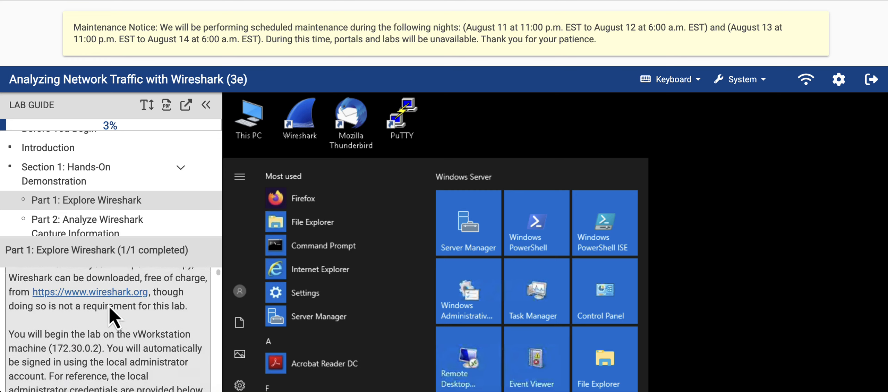
scroll(112, 312, up, 3)
scroll(111, 311, down, 1)
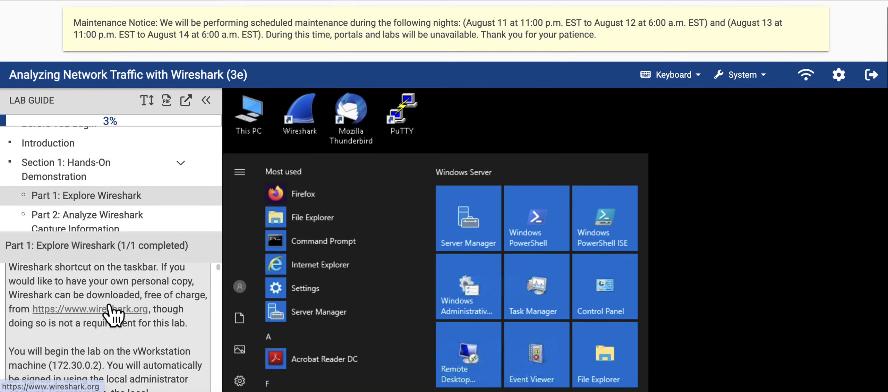
scroll(111, 314, down, 3)
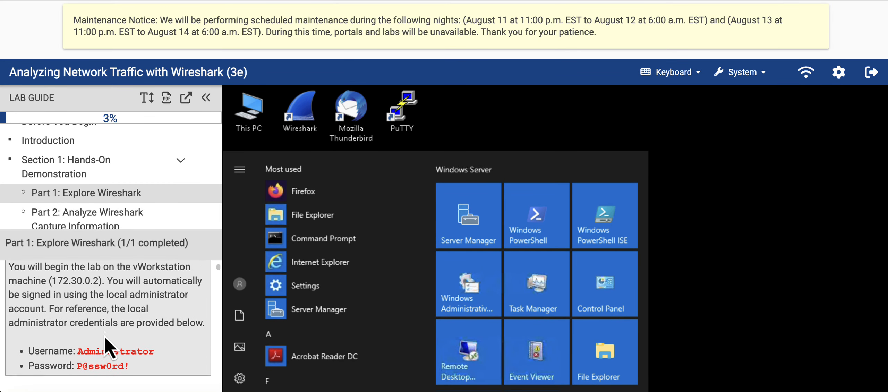
scroll(106, 347, down, 2)
scroll(121, 302, up, 1)
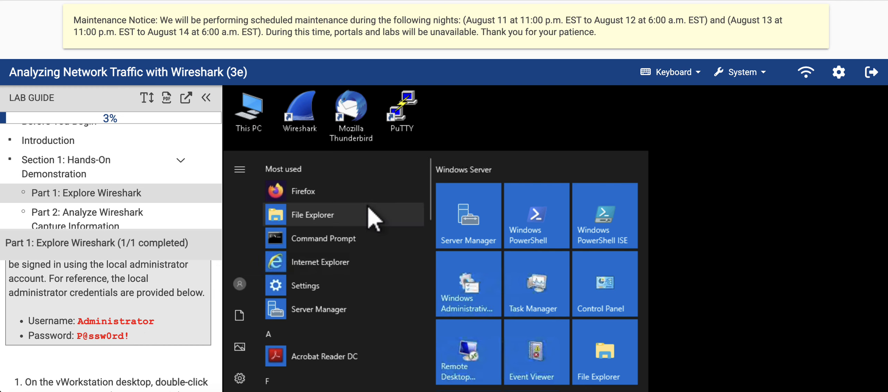
Step: Dismiss the Start menu on the vWorkstation and launch Wireshark from the desktop, following step 1 of Part 1
click(511, 125)
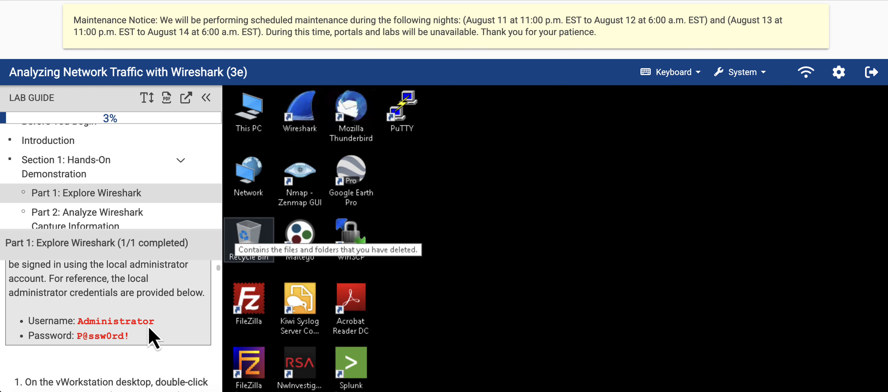
scroll(150, 337, down, 2)
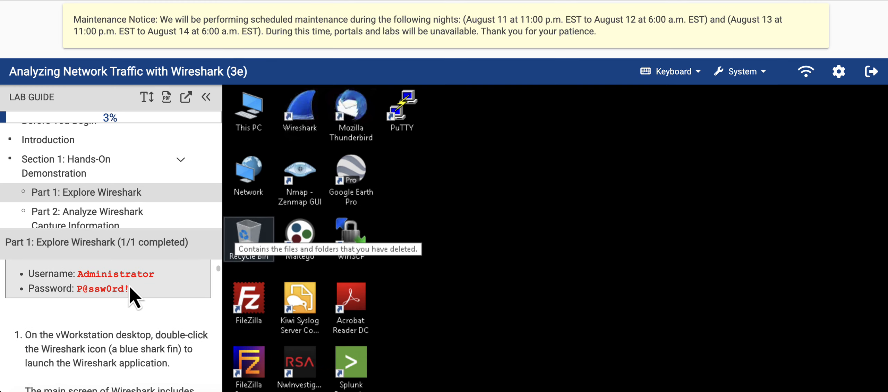
scroll(146, 328, down, 2)
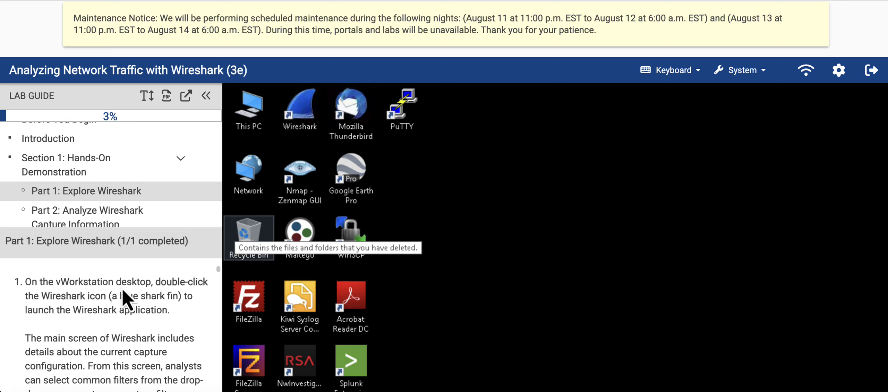
scroll(159, 309, down, 1)
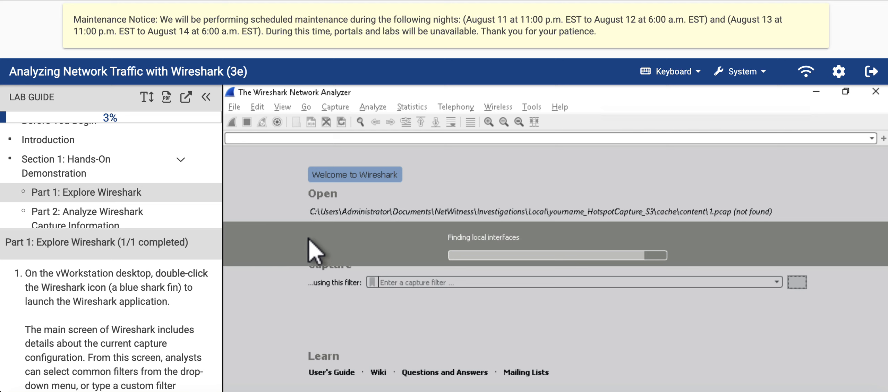
Step: Review the capture interfaces on the Wireshark welcome screen, select the Student interface and activate the display filter field
scroll(121, 321, down, 3)
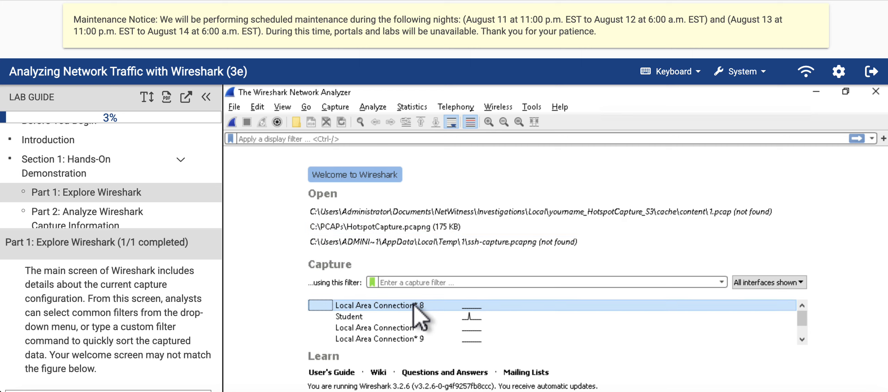
scroll(415, 312, down, 2)
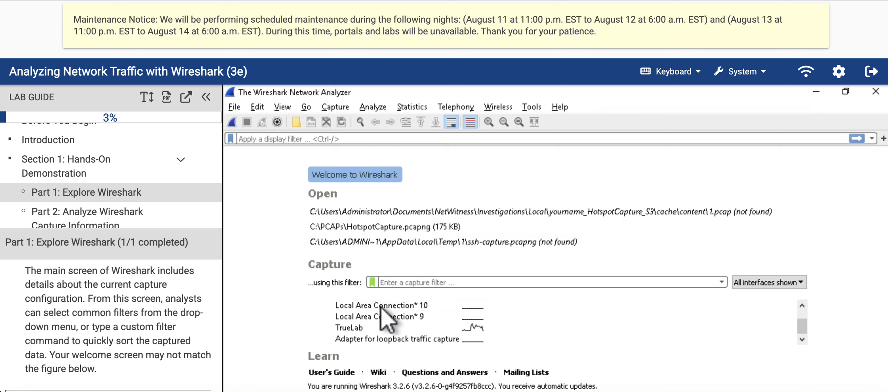
scroll(378, 312, up, 2)
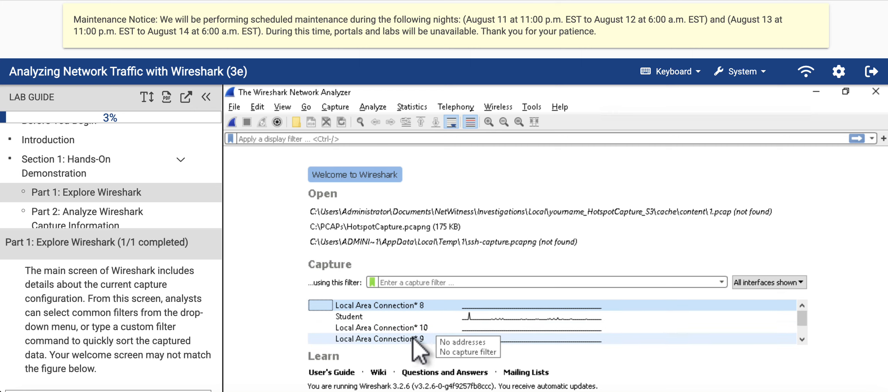
scroll(413, 338, down, 1)
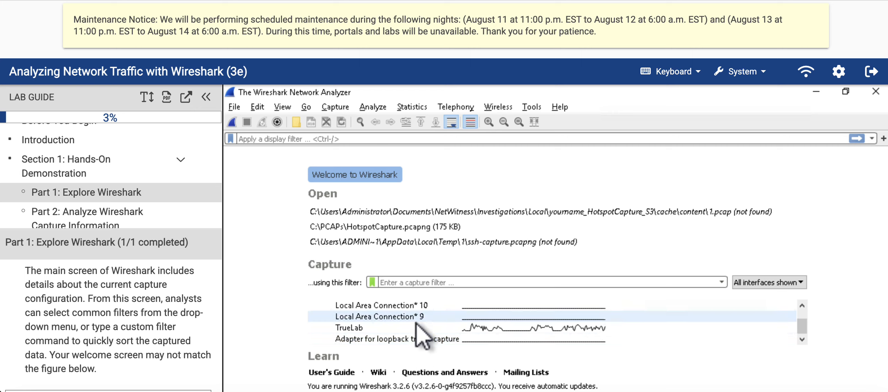
scroll(397, 330, up, 1)
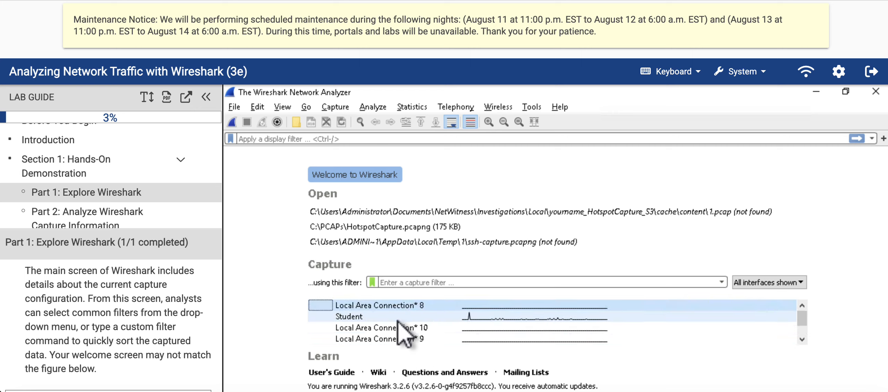
click(361, 316)
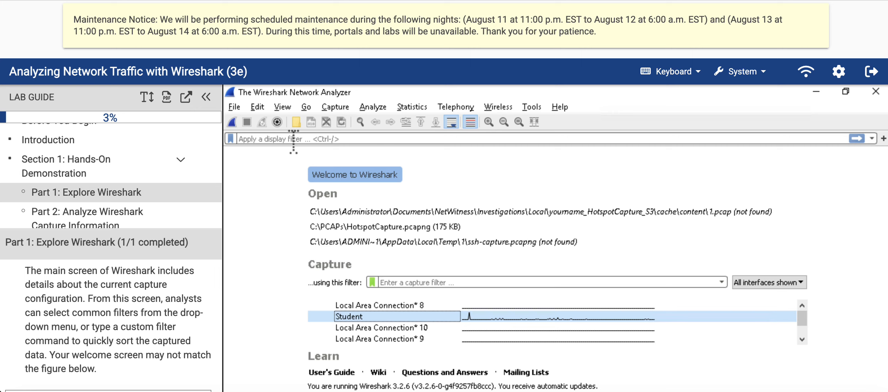
click(359, 138)
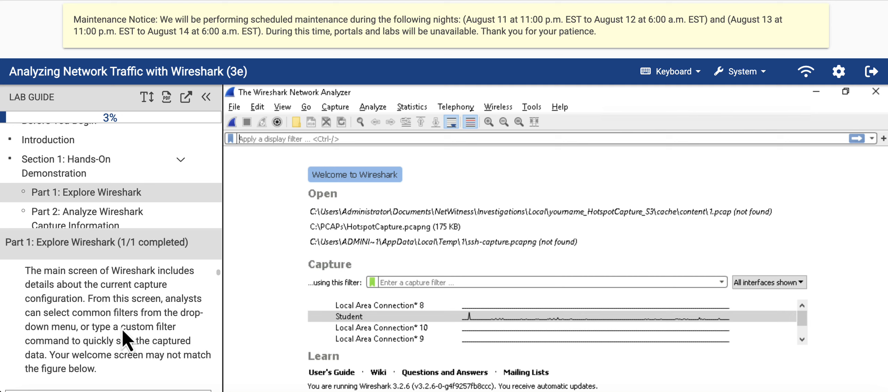
Step: Compare the lab guide's Wireshark Welcome screen figure with the running Wireshark window and continue to the note about interfaces
scroll(133, 314, down, 1)
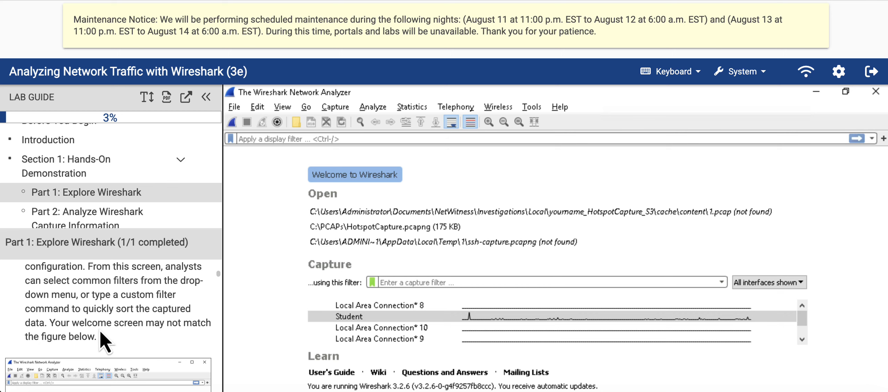
scroll(100, 335, down, 1)
scroll(138, 320, down, 1)
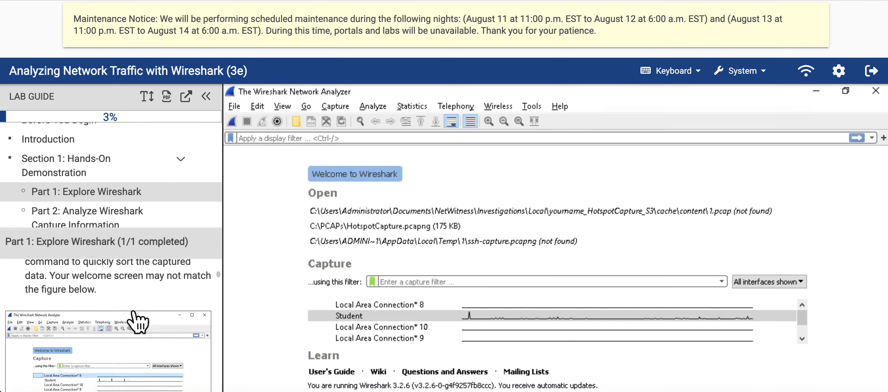
scroll(139, 320, down, 1)
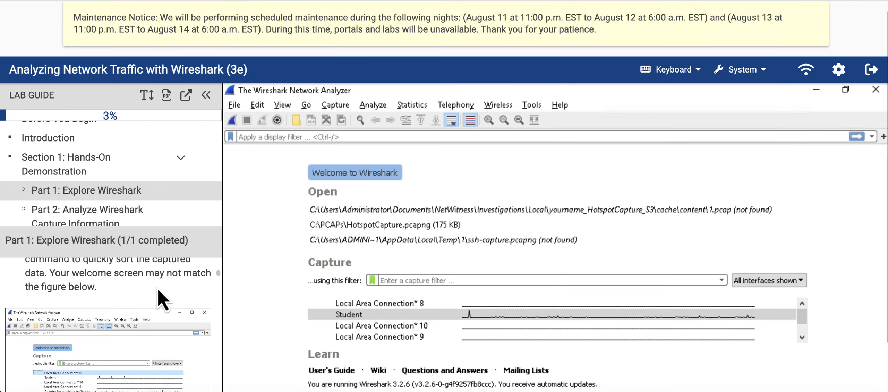
scroll(119, 305, down, 1)
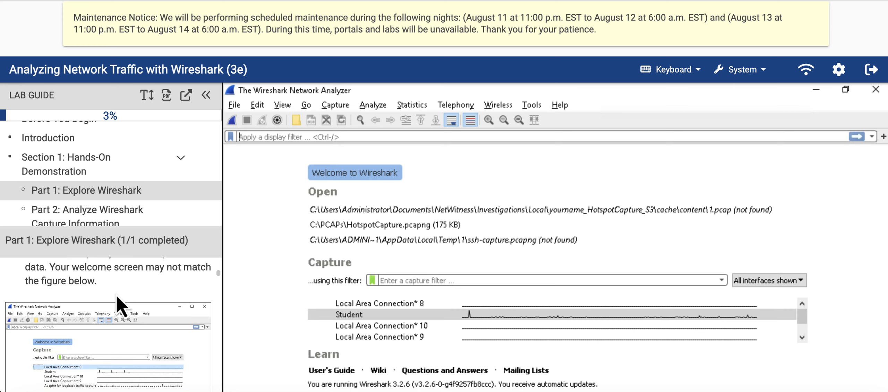
scroll(120, 305, down, 1)
scroll(139, 330, down, 1)
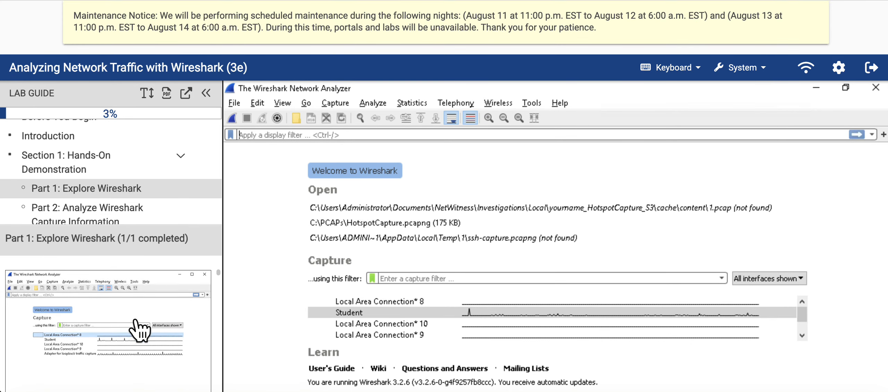
scroll(139, 330, down, 1)
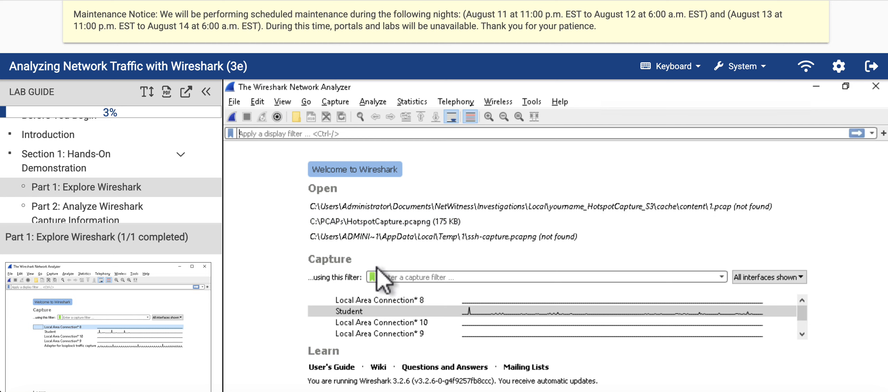
scroll(108, 323, down, 2)
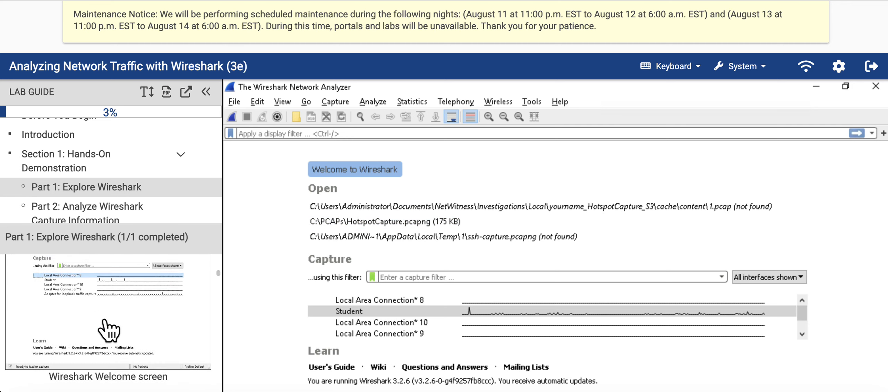
scroll(108, 331, down, 2)
scroll(109, 285, up, 2)
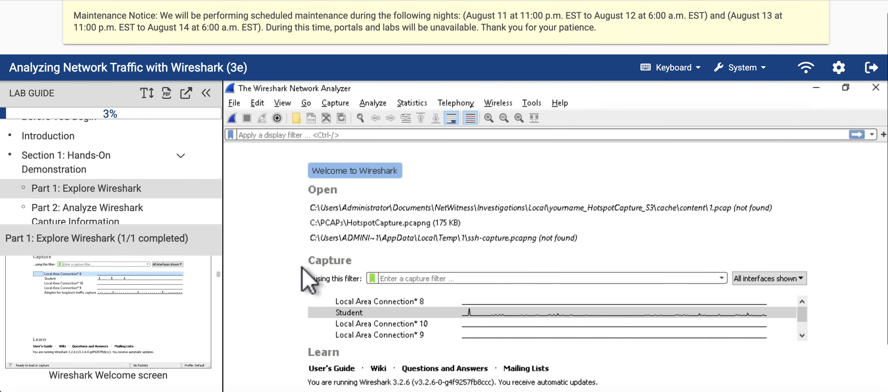
scroll(129, 350, down, 4)
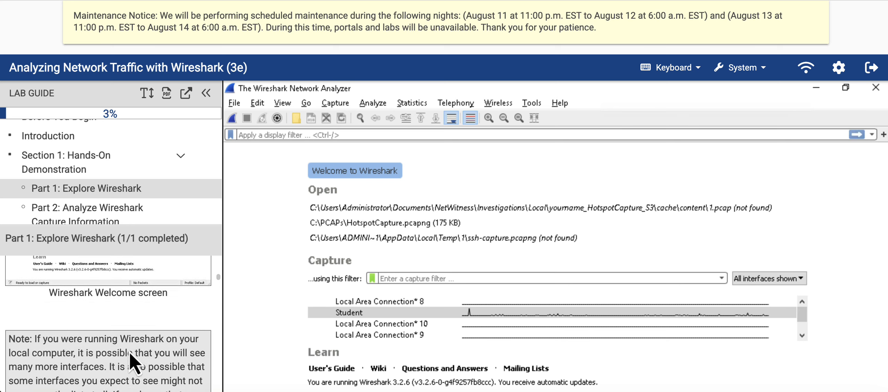
Step: Read the lab guide's note about missing interfaces and select the Student interface in the Capture section, following step 2
scroll(132, 361, down, 3)
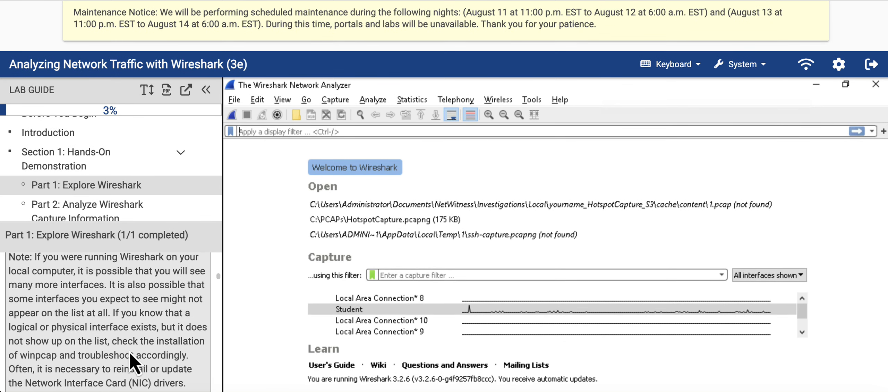
scroll(124, 342, up, 1)
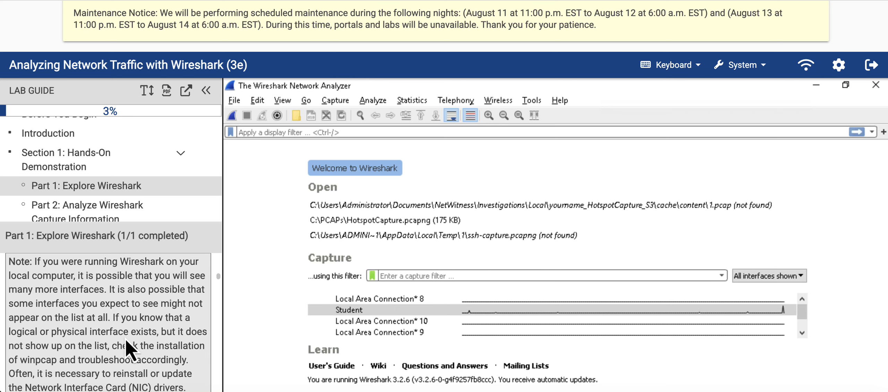
scroll(130, 349, down, 2)
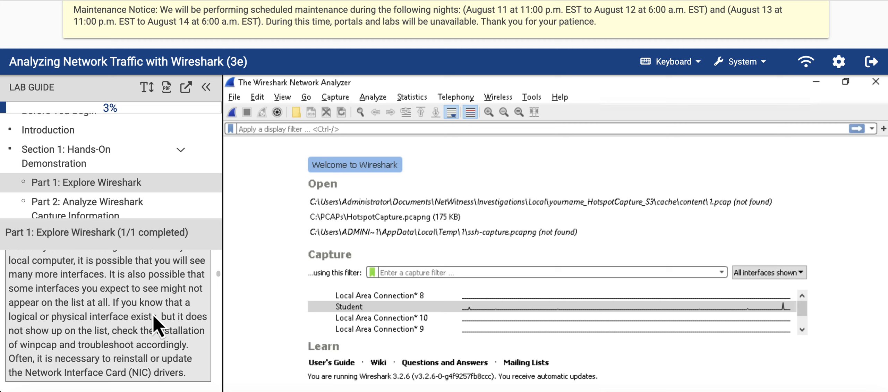
scroll(156, 324, down, 5)
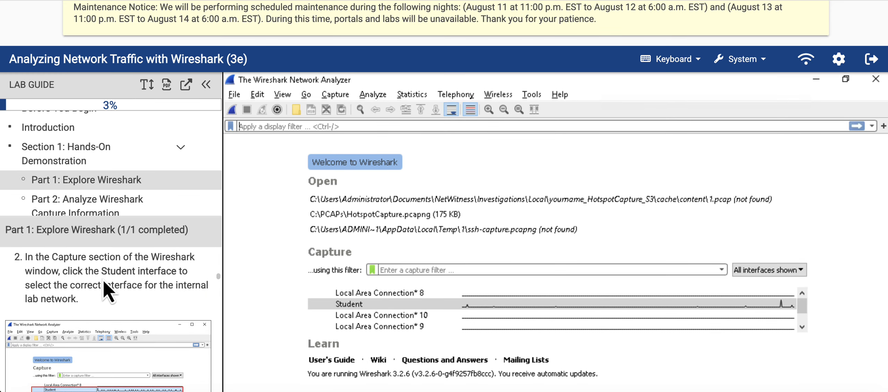
click(380, 305)
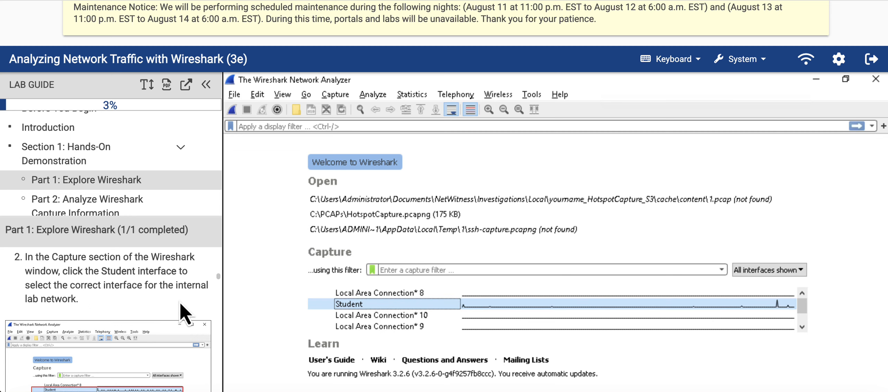
Step: Continue to step 3 of the lab guide and open the Capture Interfaces dialog box from the capture options
scroll(142, 321, down, 2)
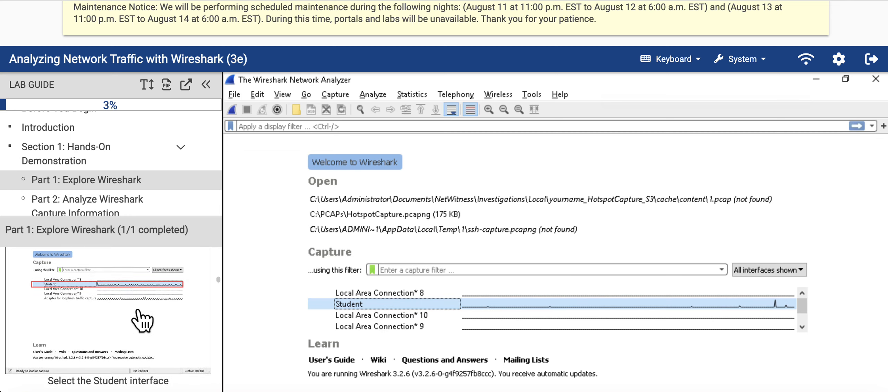
scroll(142, 321, down, 5)
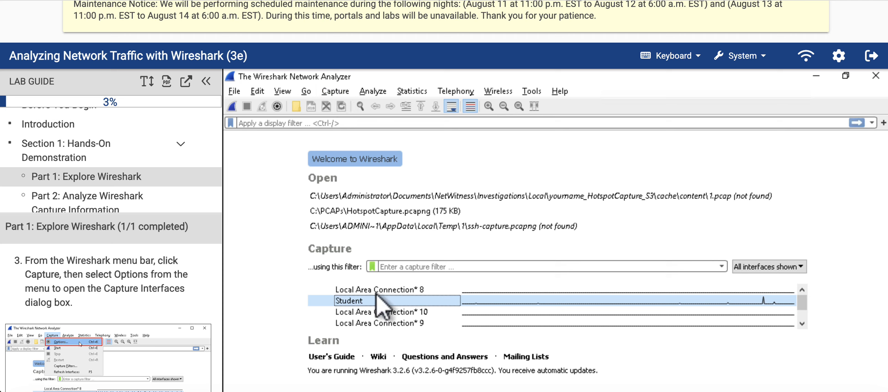
click(336, 92)
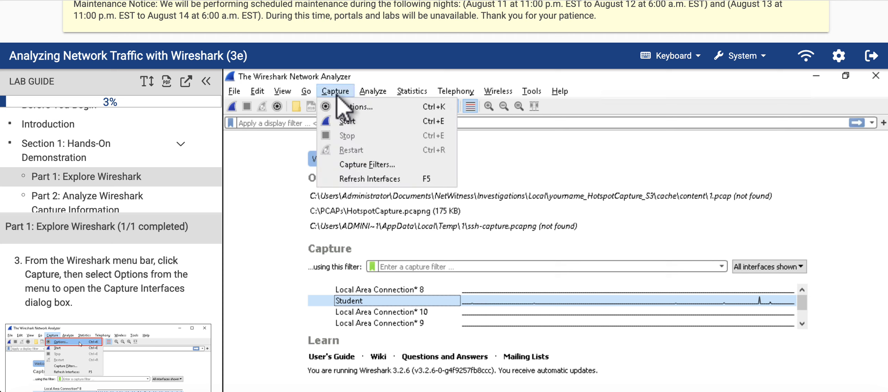
click(361, 107)
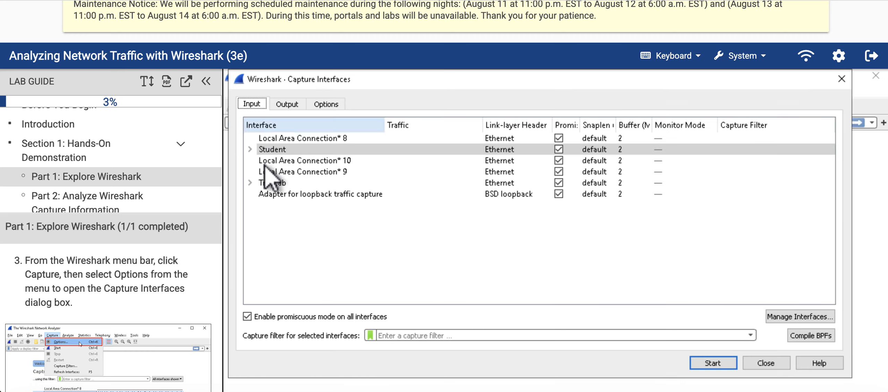
Step: Switch promiscuous mode off and back on for all interfaces, then select the Student interface in the Capture Interfaces dialog
scroll(117, 344, down, 6)
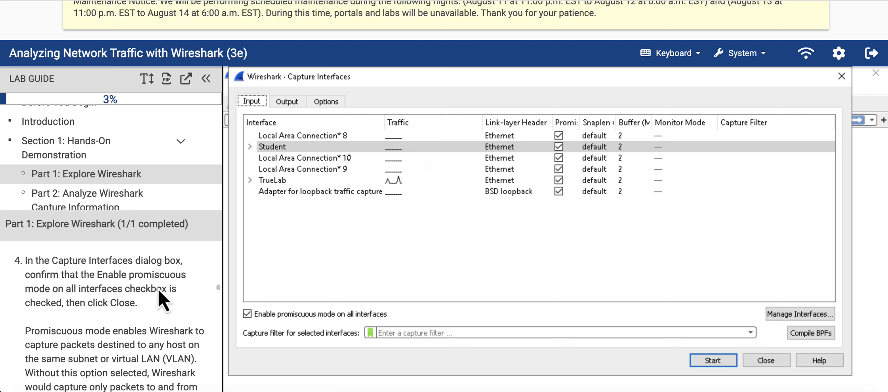
click(247, 314)
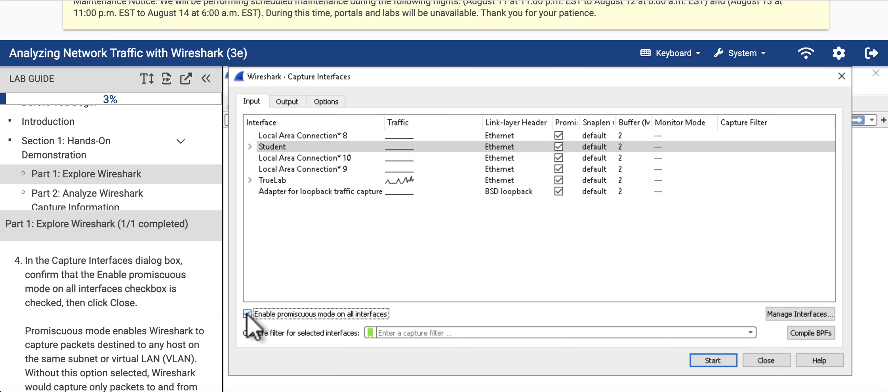
scroll(133, 292, down, 2)
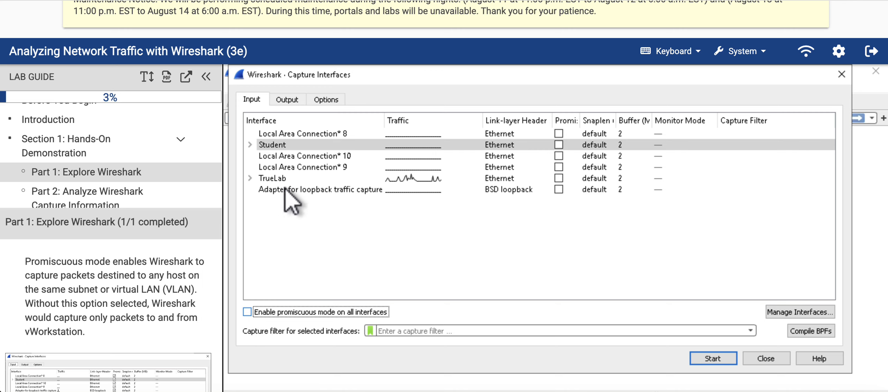
click(284, 145)
mouse_move(277, 148)
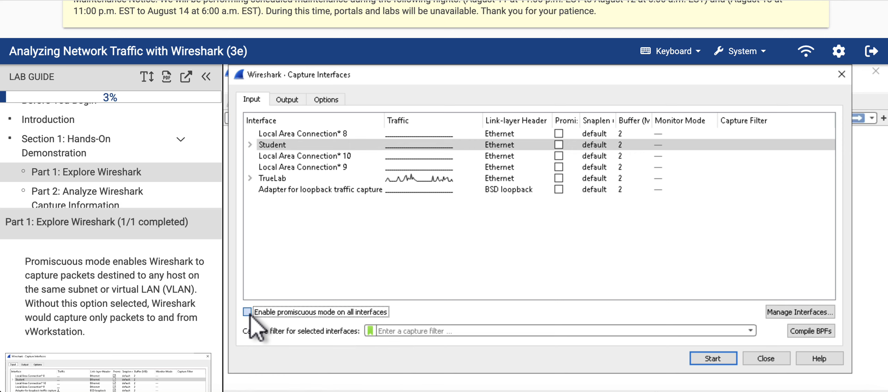
click(306, 145)
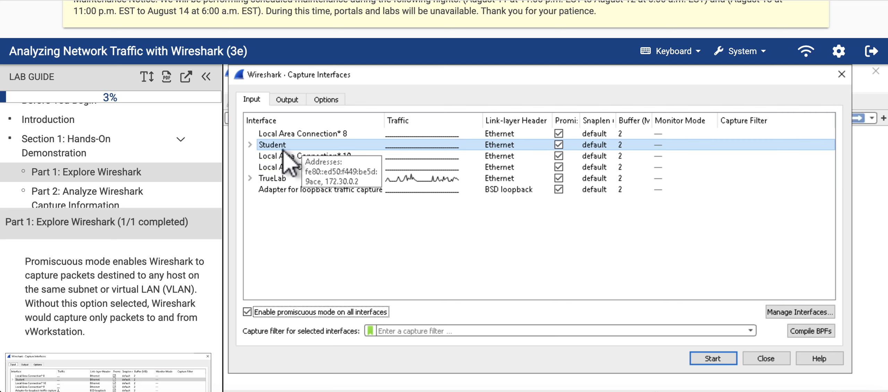
Step: Start a capture on the Student interface straight from the Capture Interfaces dialog, stop it immediately and dismiss the message
scroll(129, 299, down, 5)
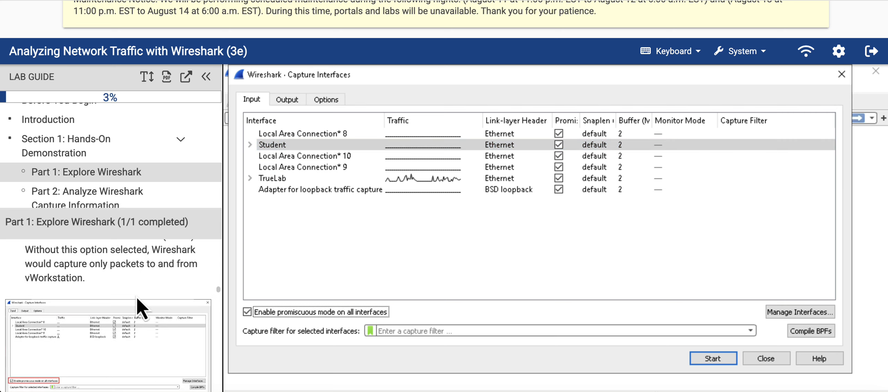
scroll(141, 306, down, 4)
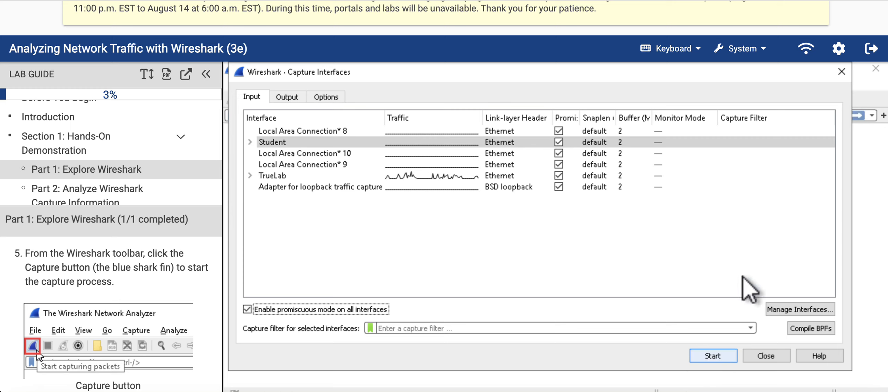
click(712, 358)
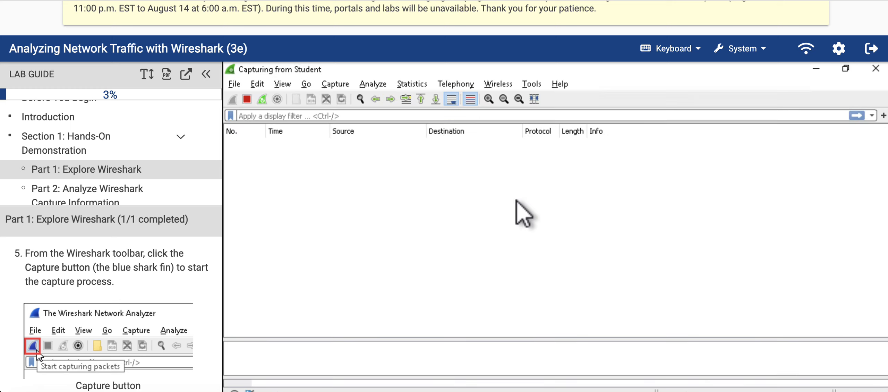
click(247, 100)
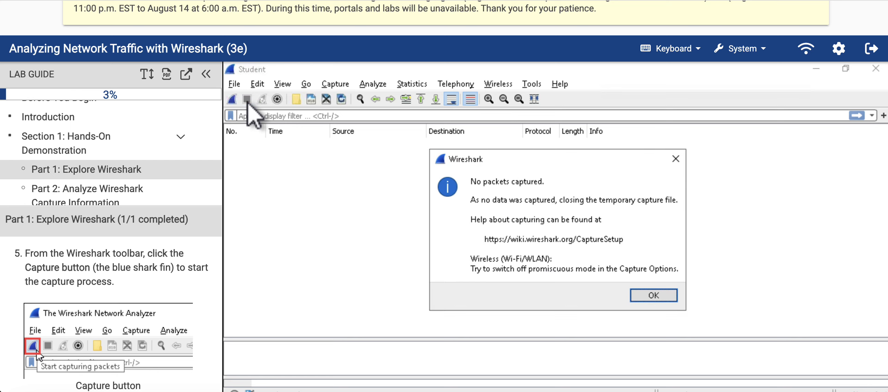
click(654, 296)
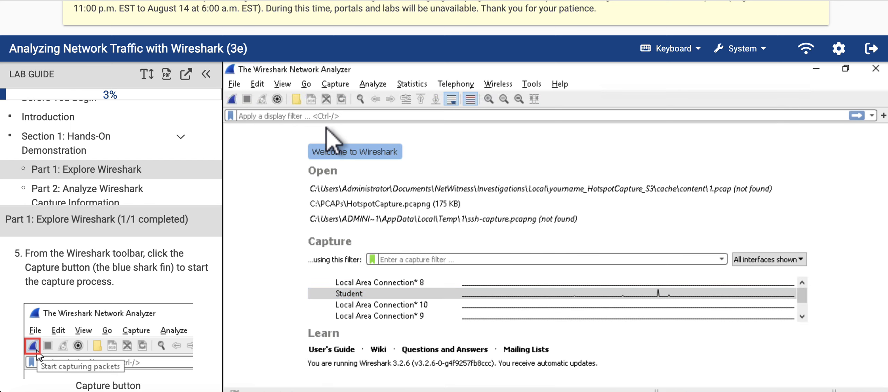
Step: Start capturing packets on the Student interface per step 5 and continue to step 6 of the lab guide
click(232, 100)
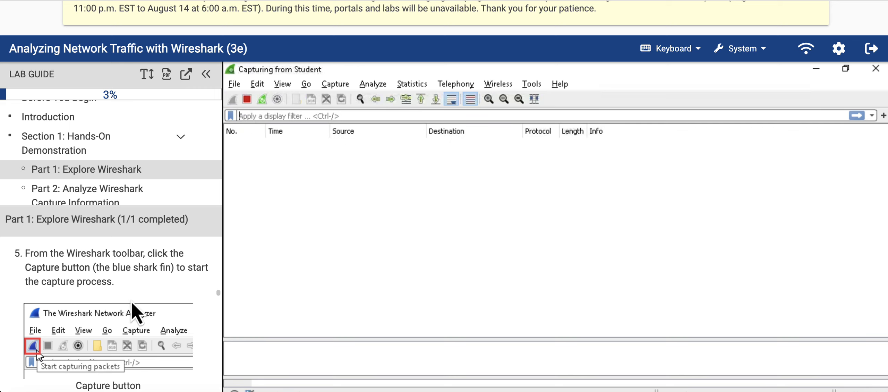
scroll(133, 305, down, 4)
scroll(133, 309, down, 1)
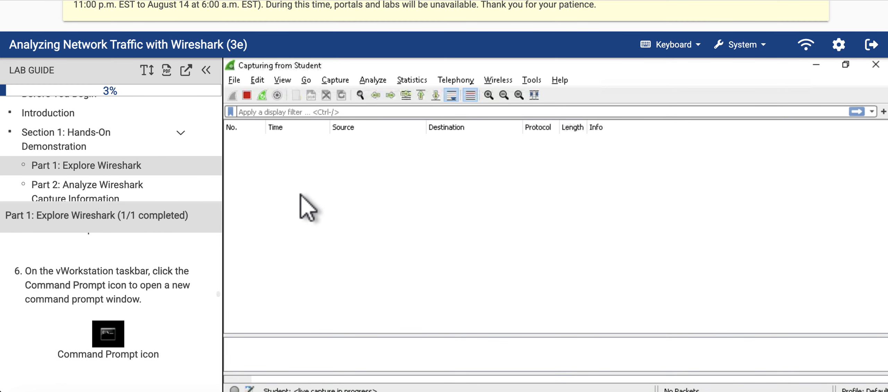
Step: Examine the live packet list, comparing the ICMP echo request in packet 10 with the echo reply in packet 11
click(357, 139)
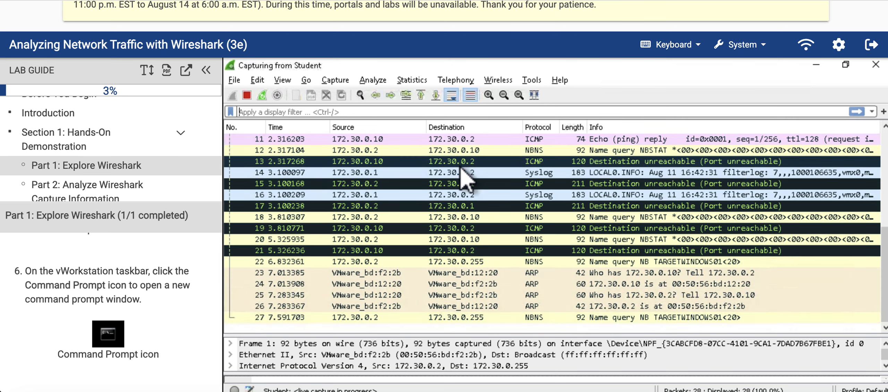
scroll(463, 172, up, 4)
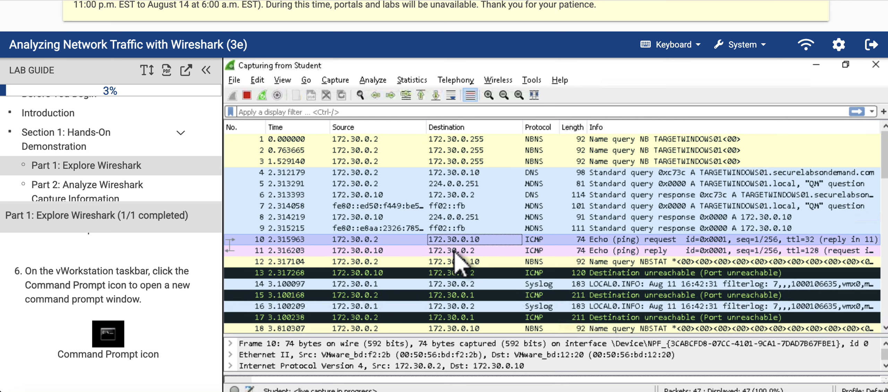
click(456, 251)
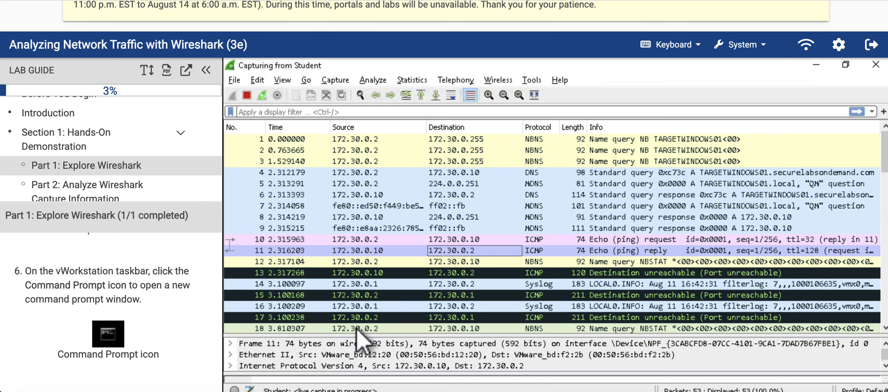
scroll(357, 329, down, 4)
scroll(356, 330, down, 6)
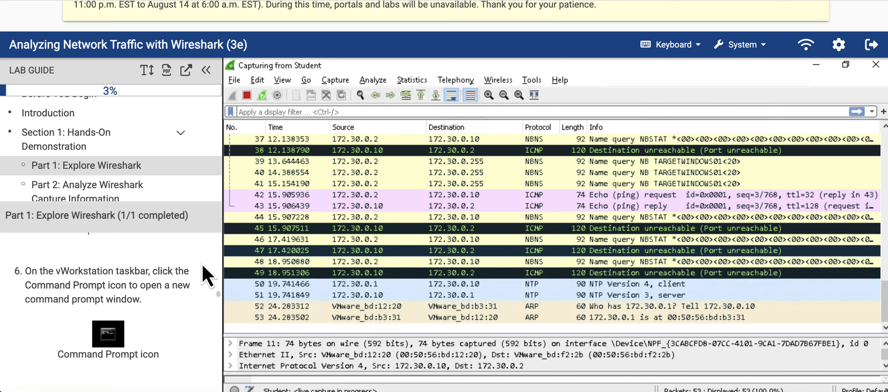
Step: Minimize Wireshark with the capture running, enlarge the lab display and open a Command Prompt window on the vWorkstation
click(816, 65)
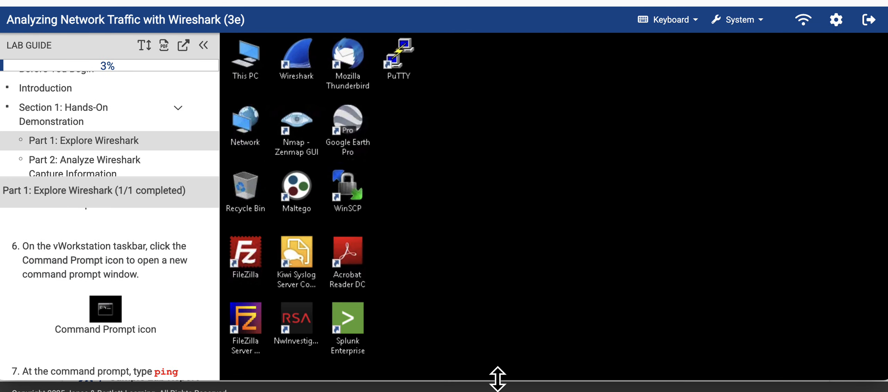
drag(498, 379, 499, 391)
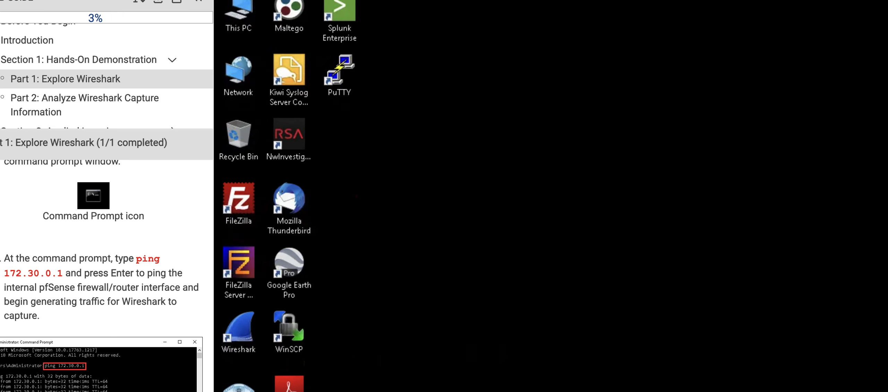
key(super)
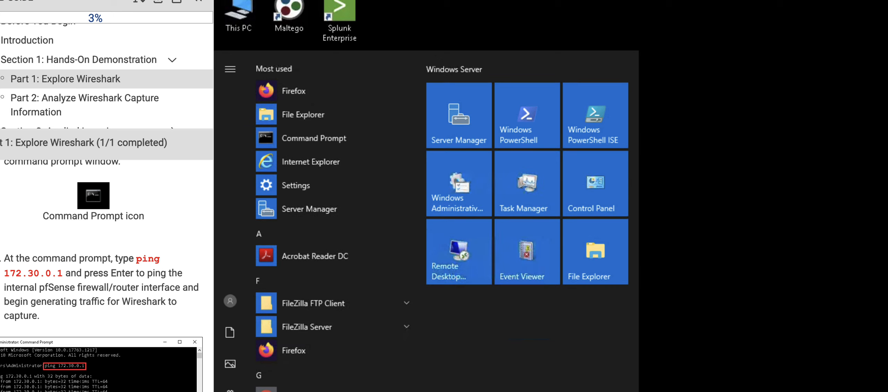
click(314, 139)
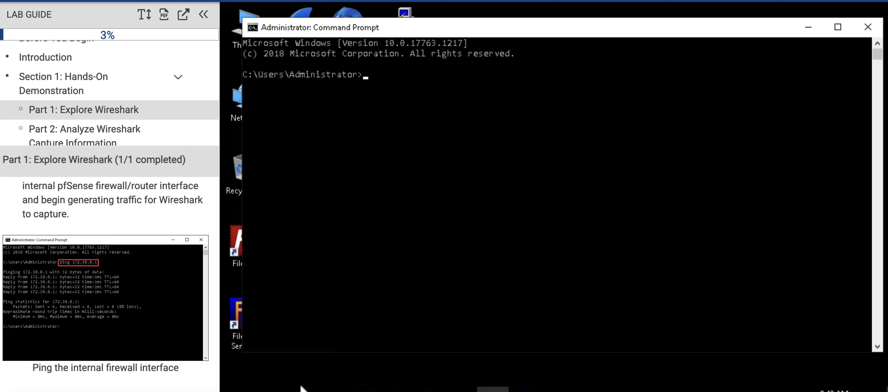
click(386, 178)
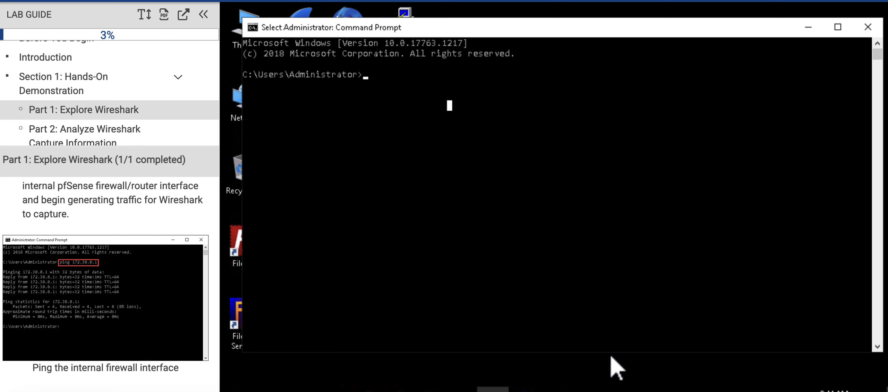
Step: Read on to step 8 of the lab guide, un-maximize the Wireshark window and bring the Command Prompt in front of it
click(557, 390)
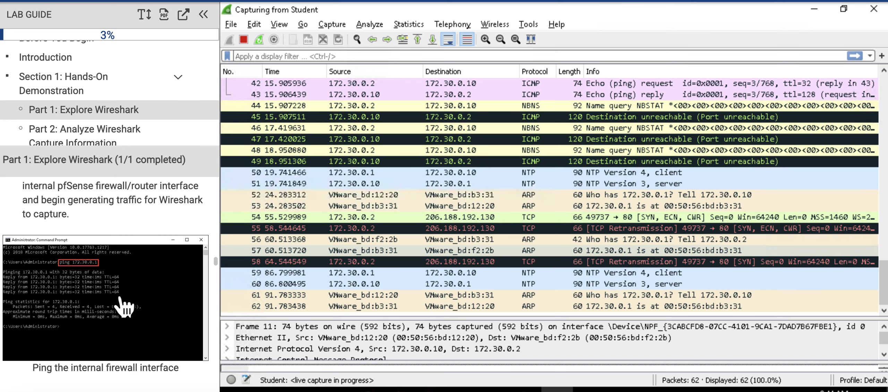
scroll(131, 288, down, 4)
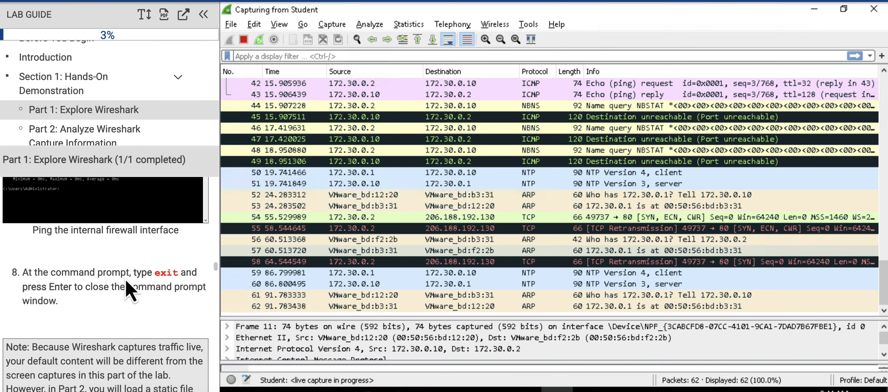
scroll(123, 301, down, 1)
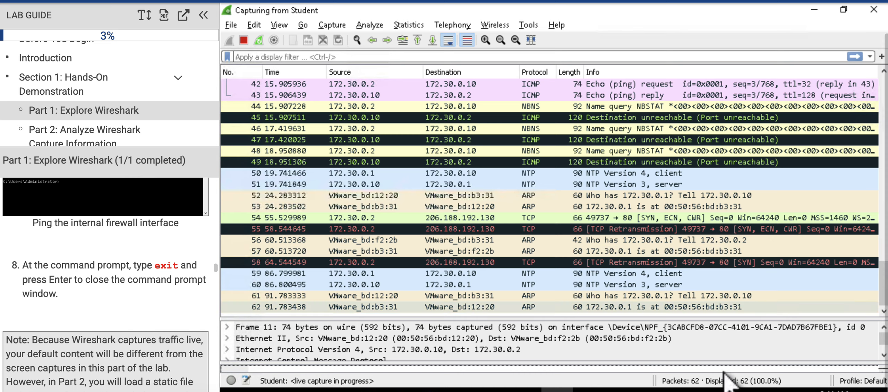
drag(717, 12, 727, 47)
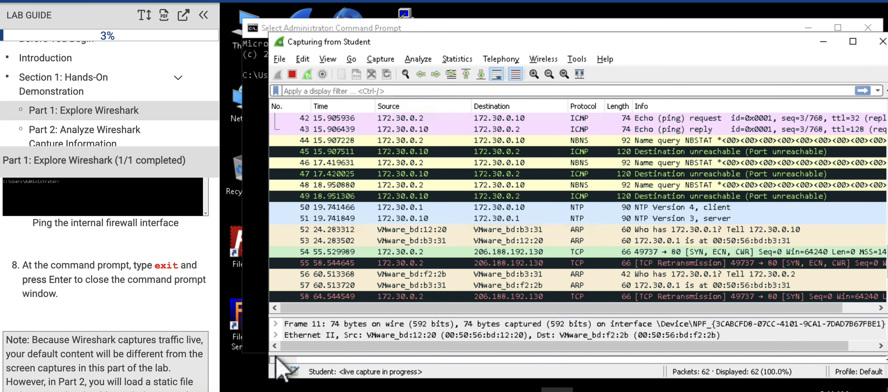
click(493, 390)
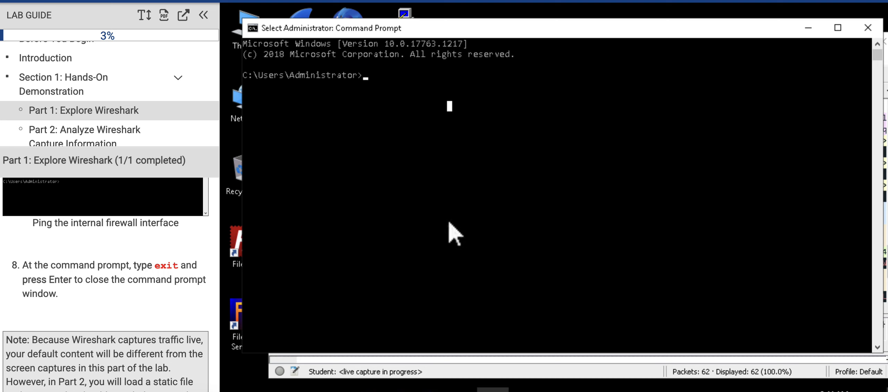
Step: Ping the internal firewall interface at 172.30.0.1 from the command prompt and exit the prompt
text(ping 172.)
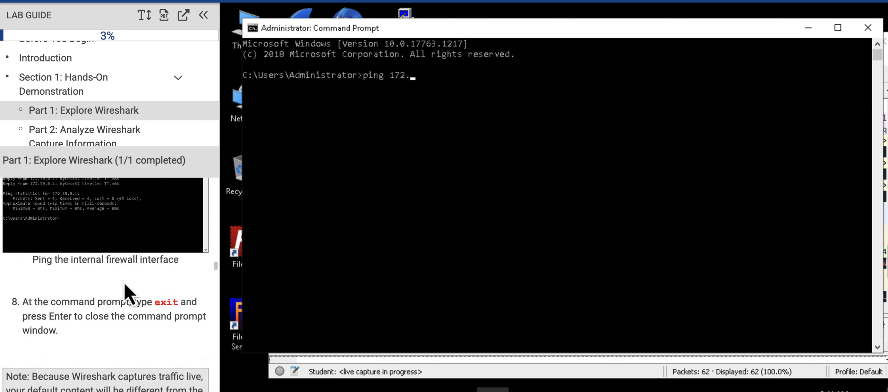
scroll(125, 236, up, 5)
scroll(126, 286, down, 1)
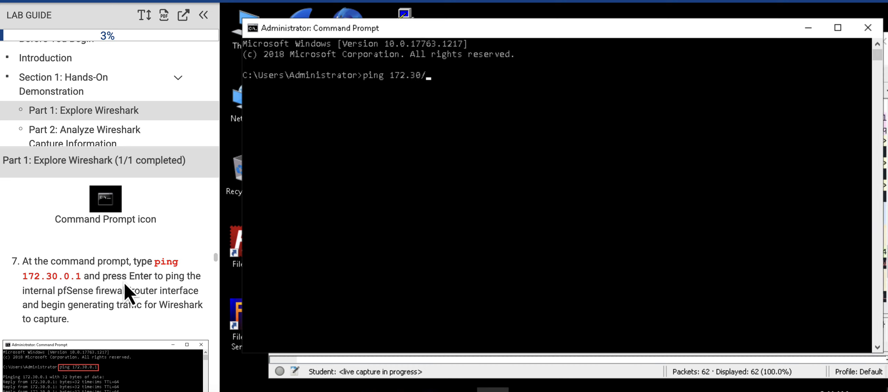
key(BackSpace)
text(.0.1)
key(Return)
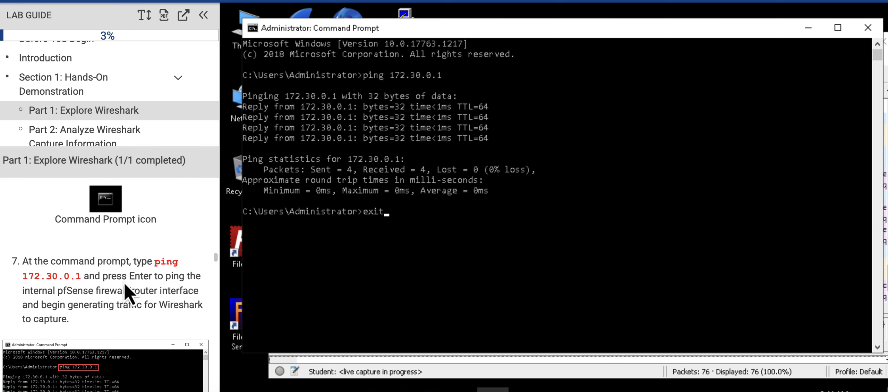
key(Return)
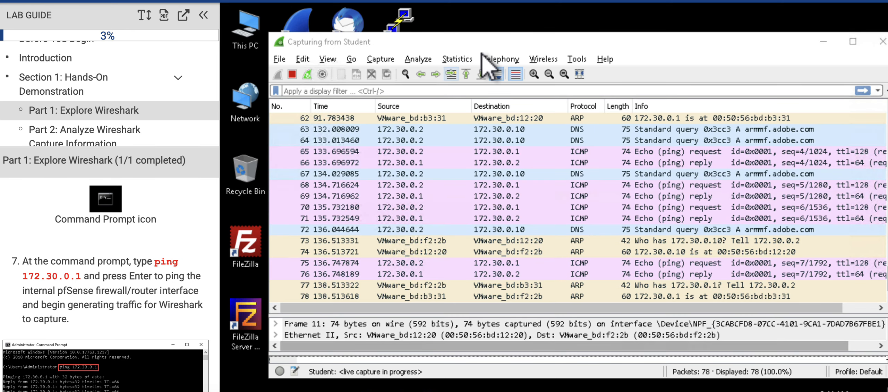
Step: Reposition the Wireshark window so it is fully in view and select the ICMP echo request in packet 68
drag(477, 45, 442, 19)
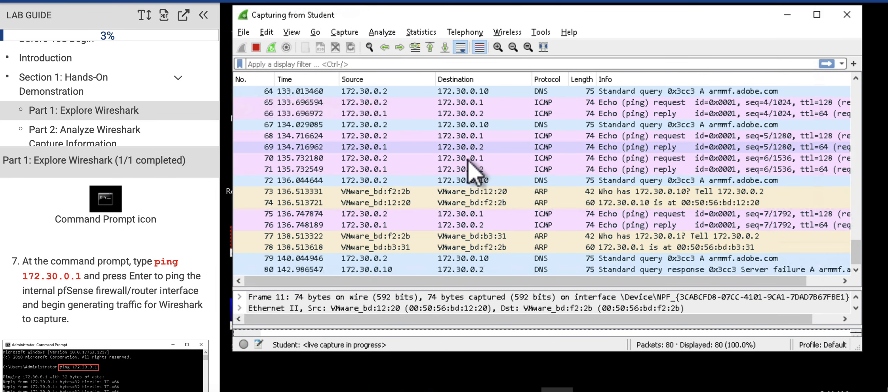
click(473, 136)
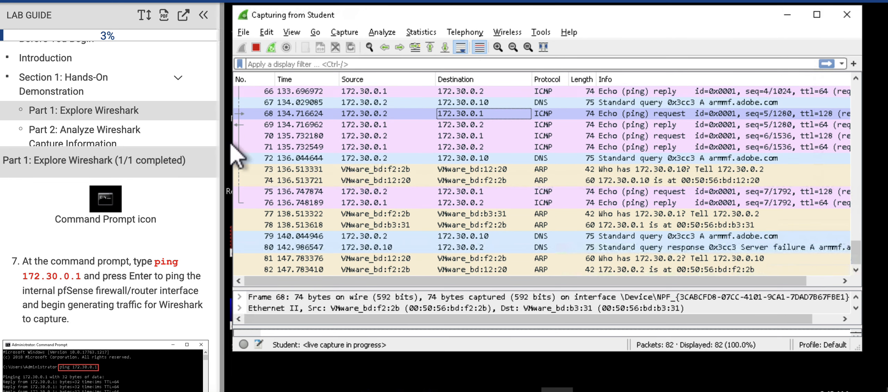
Step: Read the lab guide past step 9 to the Wireshark pane descriptions and stop the live capture
scroll(144, 261, down, 2)
scroll(174, 258, down, 7)
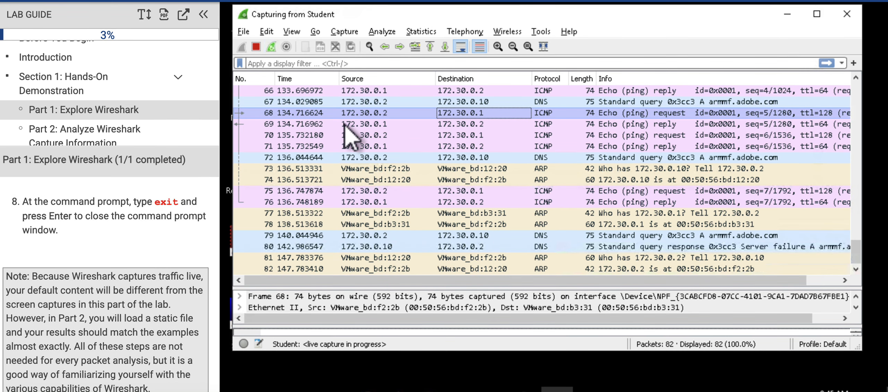
scroll(146, 246, down, 7)
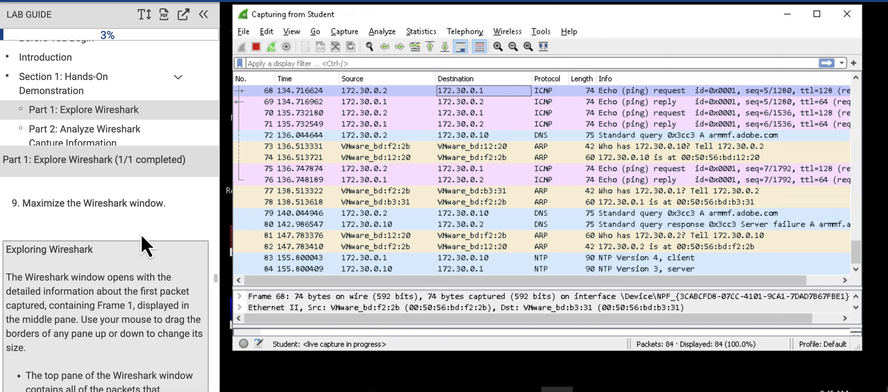
scroll(146, 246, down, 7)
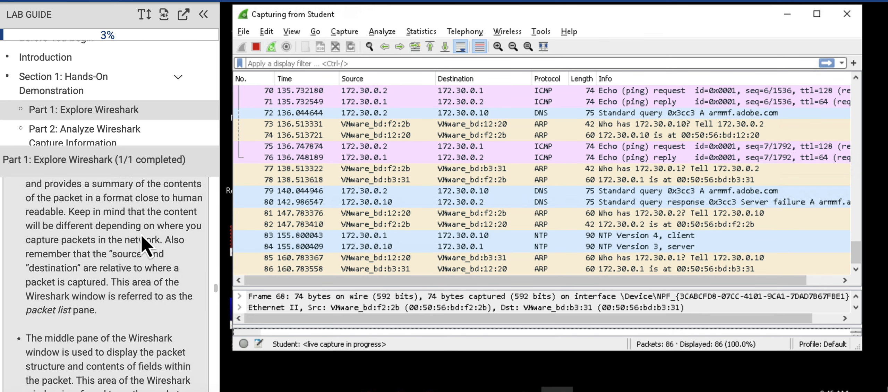
scroll(143, 239, down, 3)
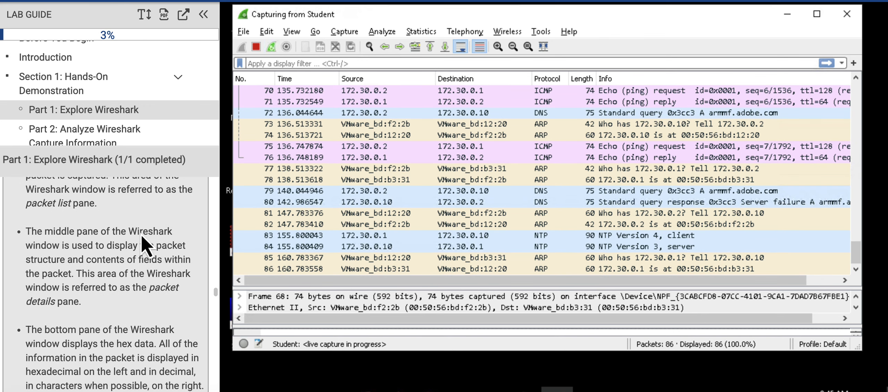
click(256, 46)
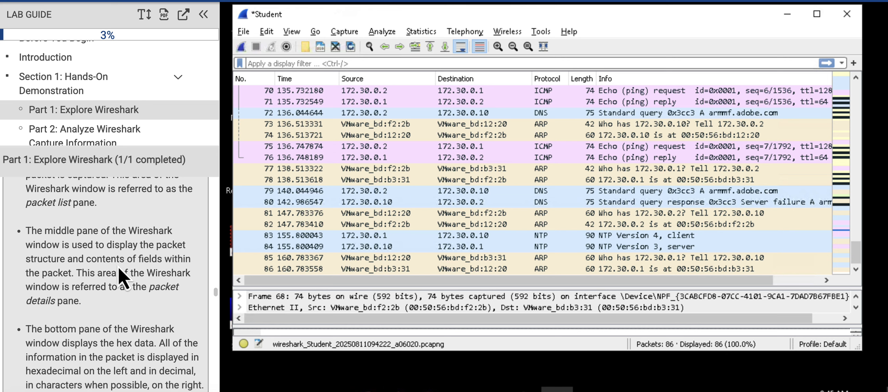
Step: Read the Exploring Wireshark note in the lab guide, covering the packet list, packet details and packet bytes panes and its illustration
scroll(122, 278, down, 7)
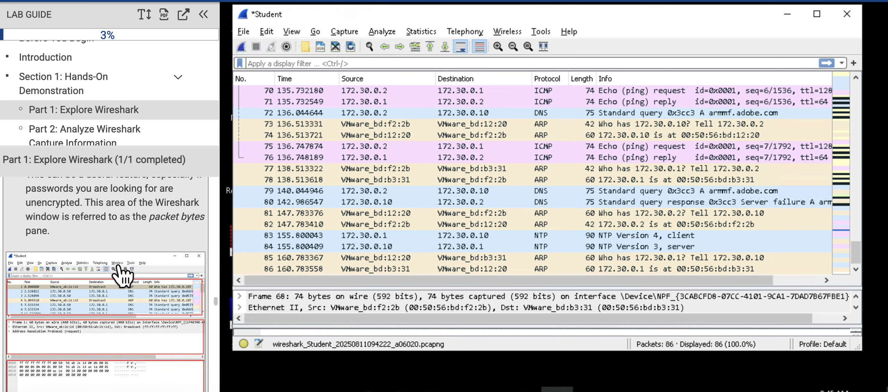
scroll(118, 266, down, 1)
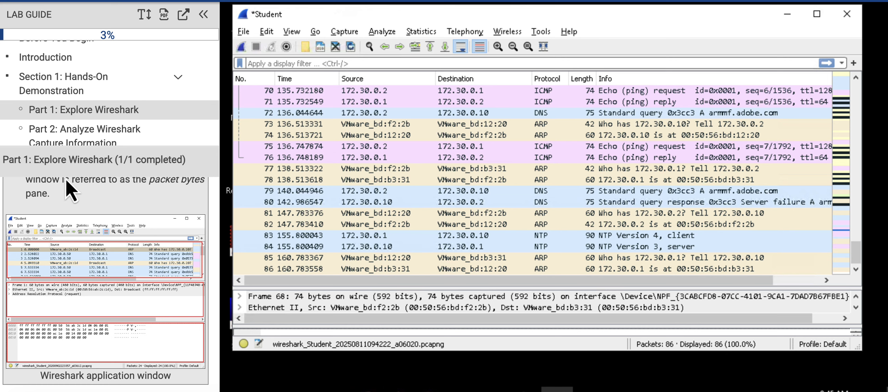
scroll(124, 217, up, 4)
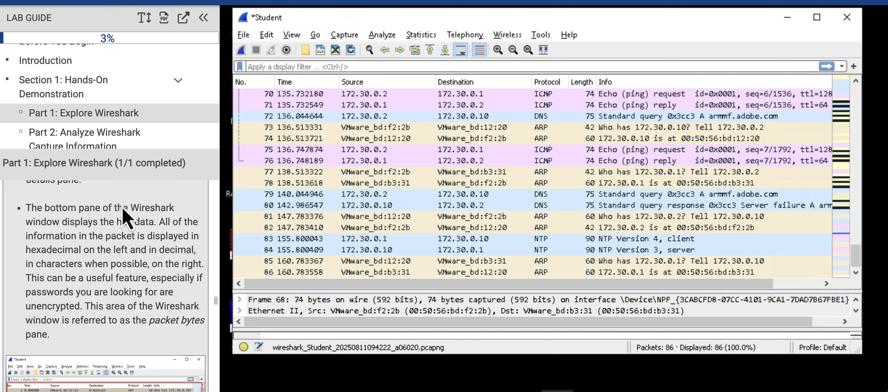
scroll(125, 219, up, 1)
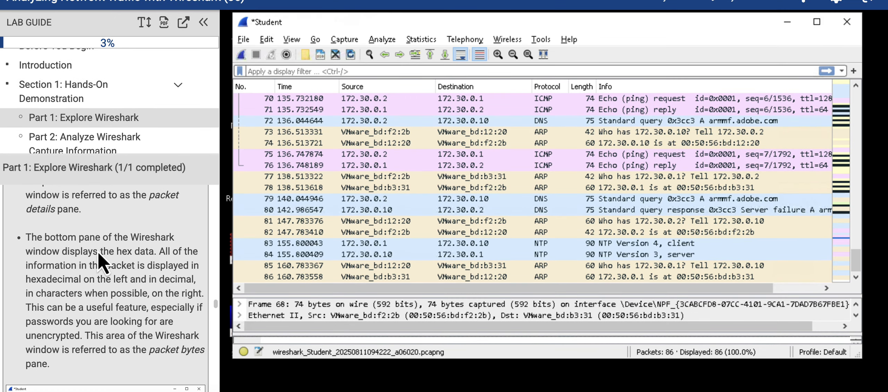
scroll(103, 273, up, 10)
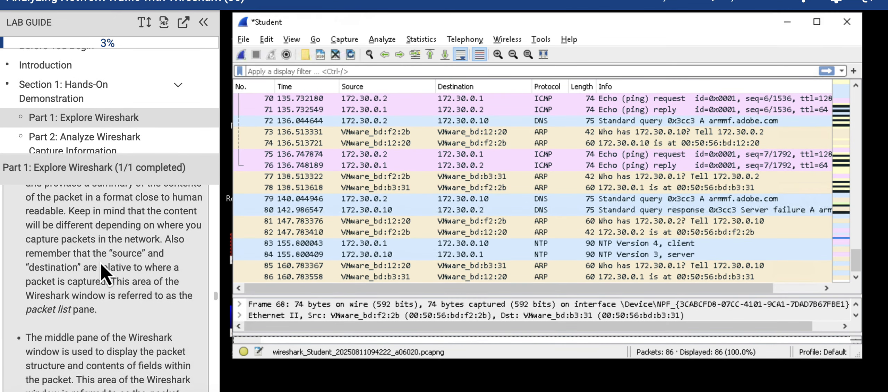
scroll(104, 273, up, 1)
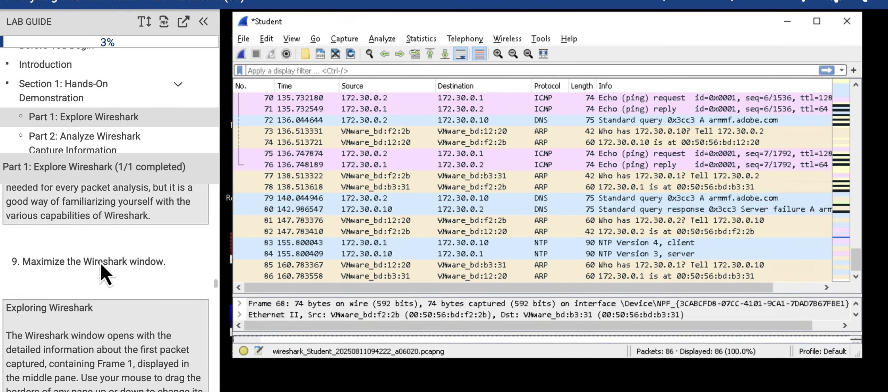
scroll(103, 303, down, 5)
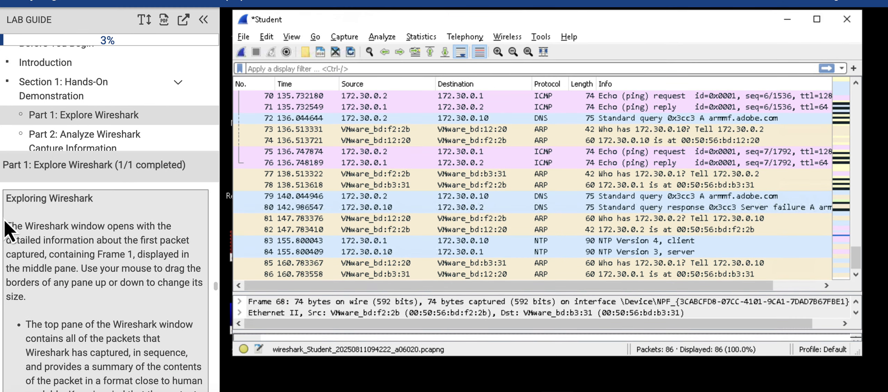
scroll(115, 264, down, 13)
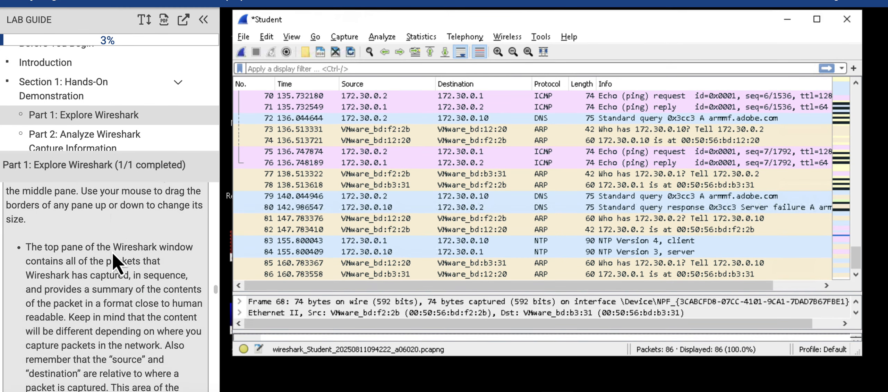
scroll(112, 253, down, 8)
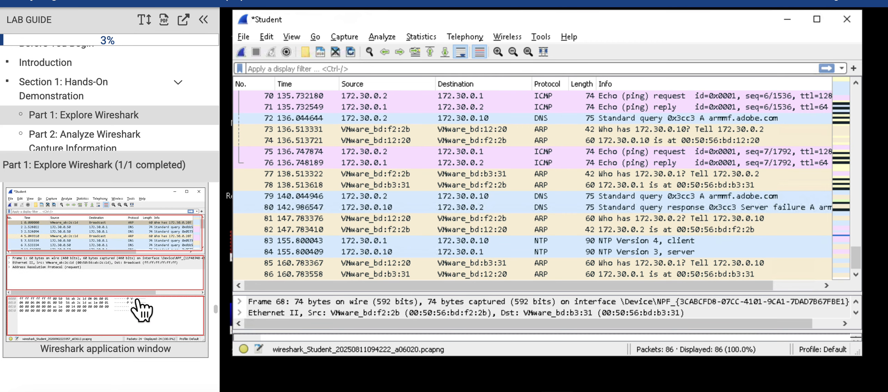
scroll(118, 295, up, 8)
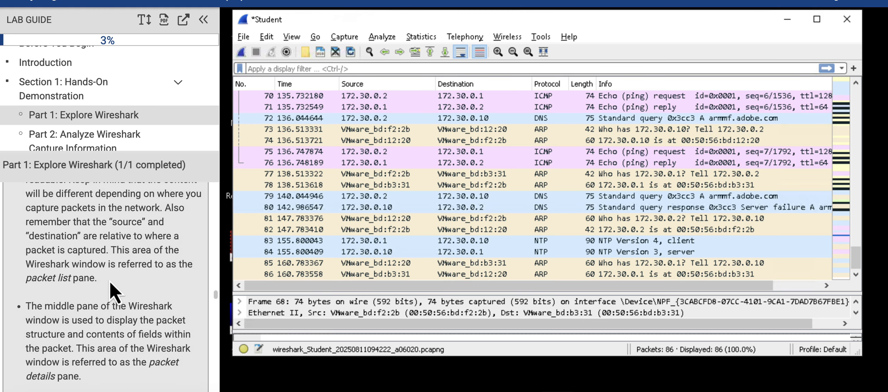
scroll(112, 289, down, 8)
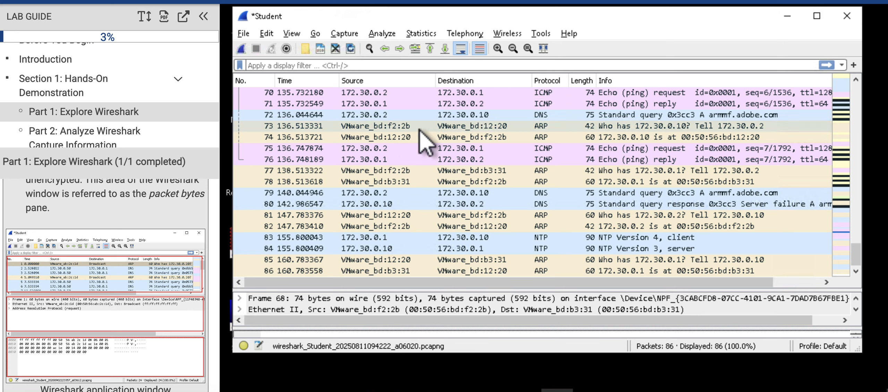
Step: Examine the source, destination, protocol and info fields of the ICMP echo request in packet 70 and reply in packet 71
click(389, 93)
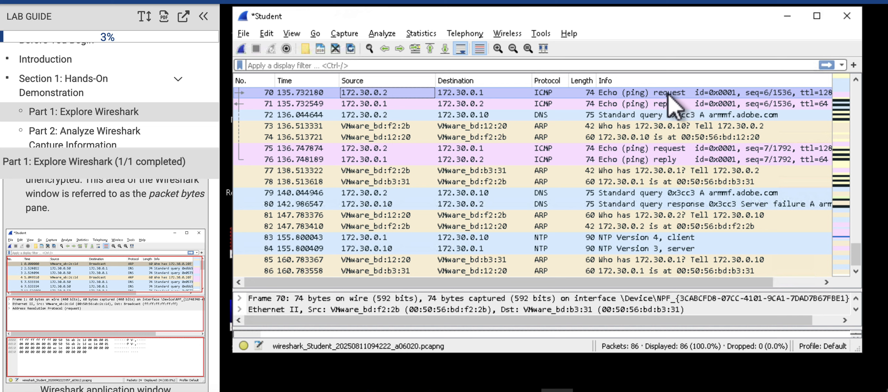
click(361, 104)
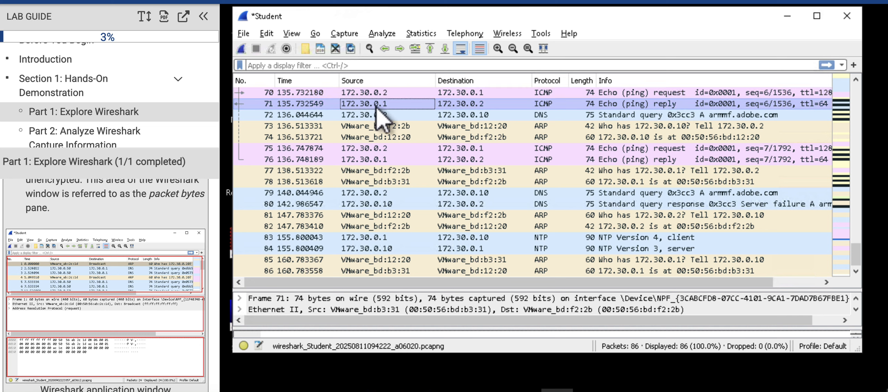
click(466, 104)
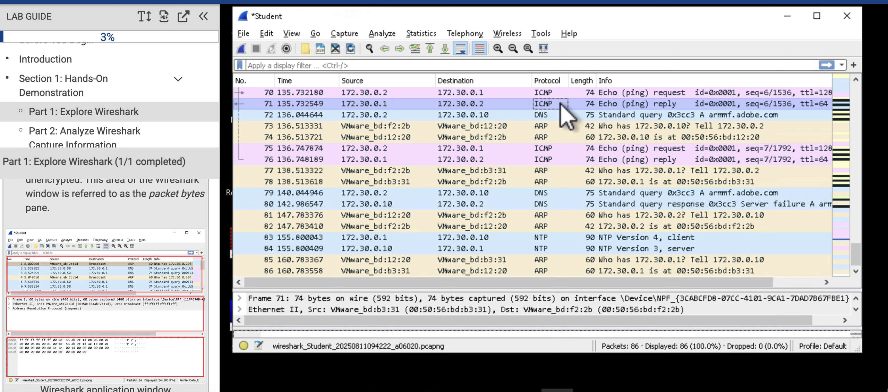
click(663, 104)
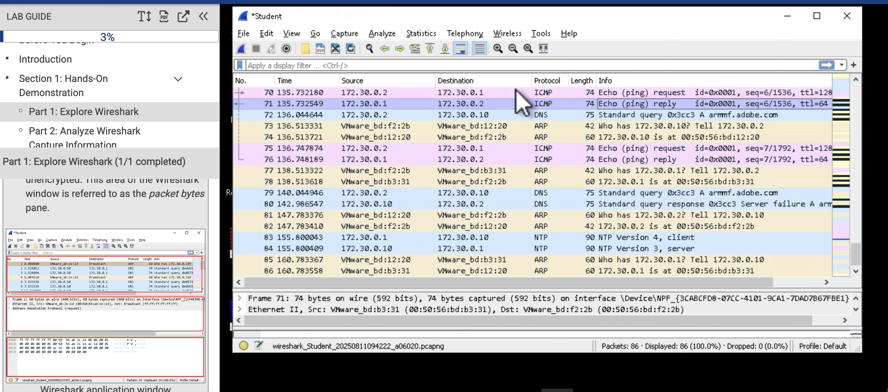
click(396, 93)
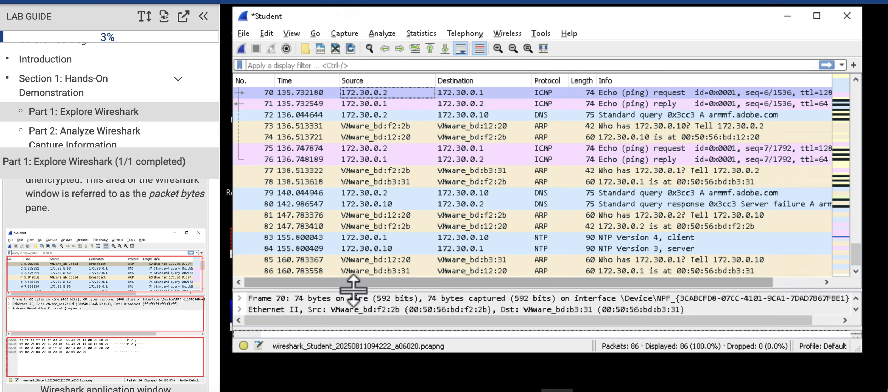
Step: Enlarge the packet details pane and compare the details of packet 71 with those of packet 70
drag(353, 289, 351, 179)
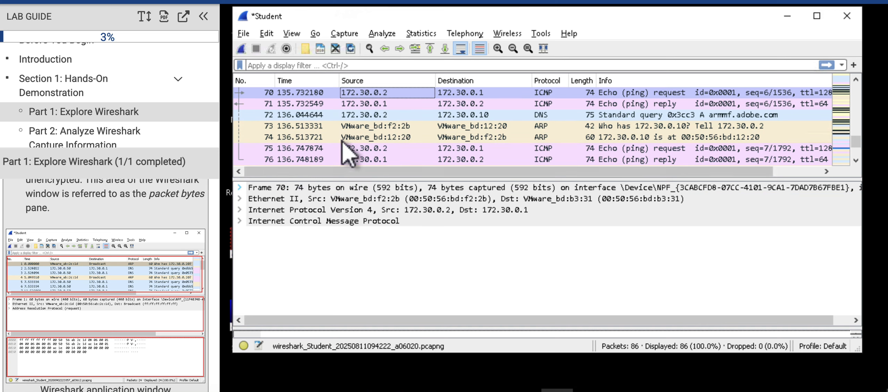
click(375, 103)
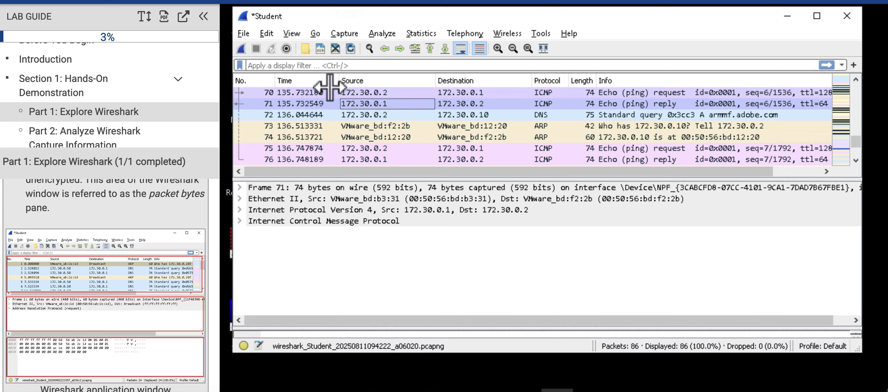
click(372, 93)
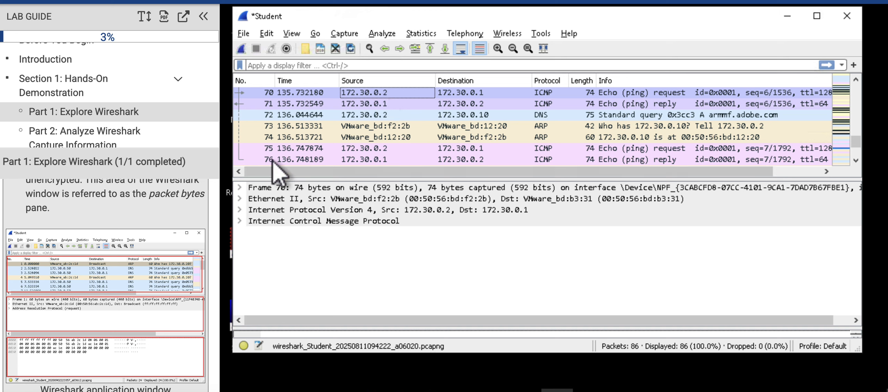
Step: Expand and collapse the Frame 70 details, and inspect its Ethernet II, Internet Protocol Version 4 and Internet Control Message Protocol layers
click(240, 191)
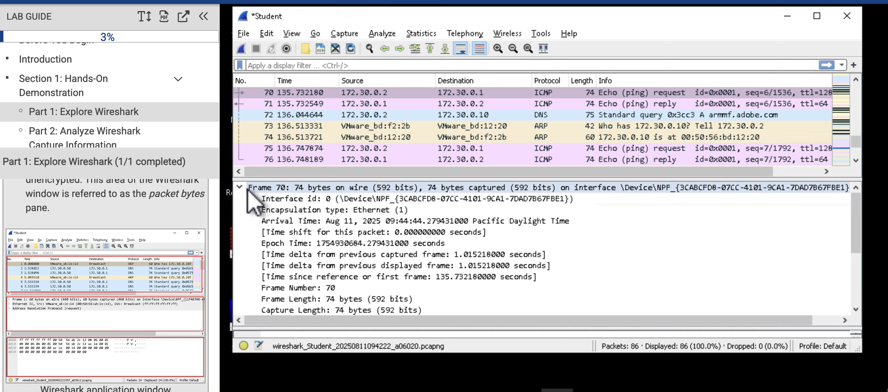
click(240, 189)
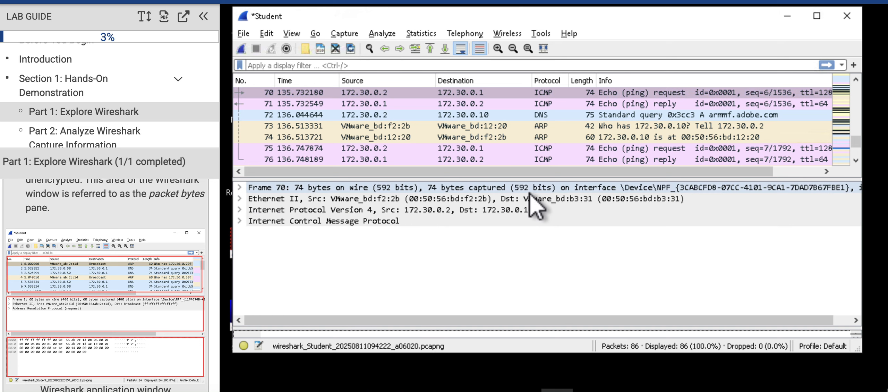
click(410, 197)
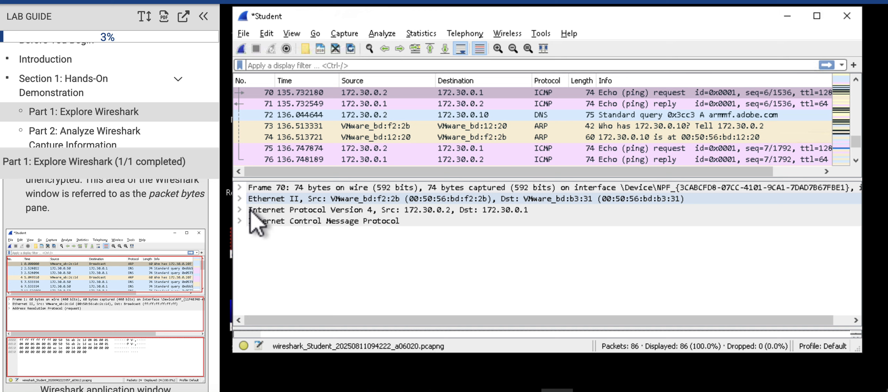
click(267, 210)
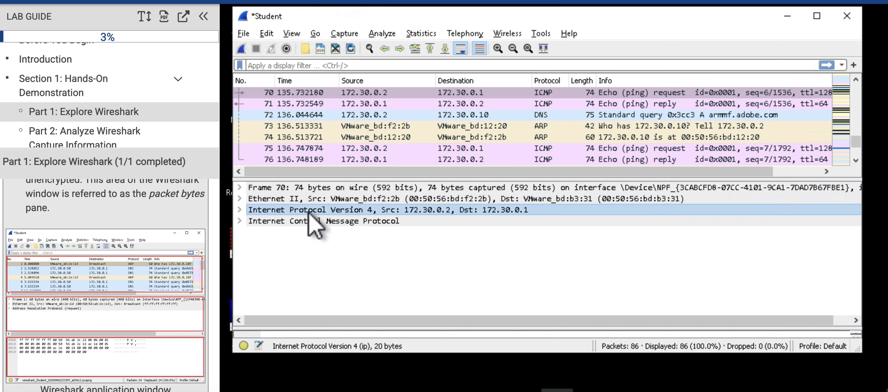
click(265, 223)
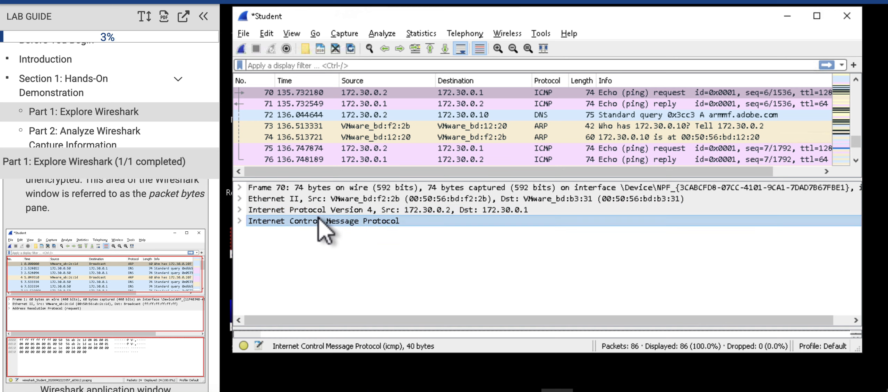
Step: Select the Frame, Ethernet II, Internet Protocol Version 4 and Internet Control Message Protocol layers of packet 70 to compare them
click(287, 188)
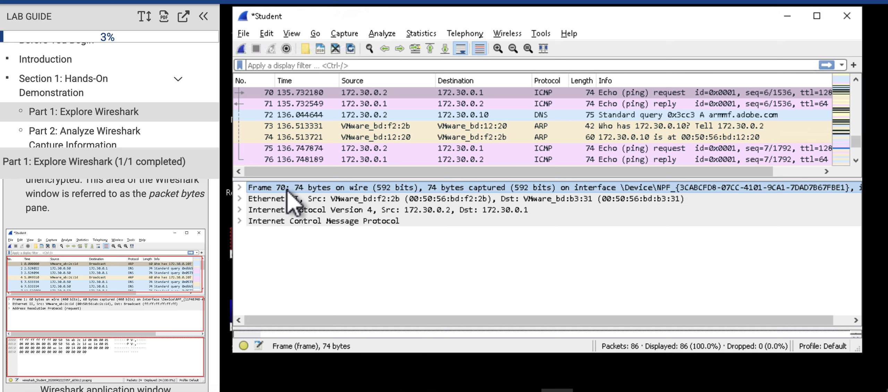
click(280, 200)
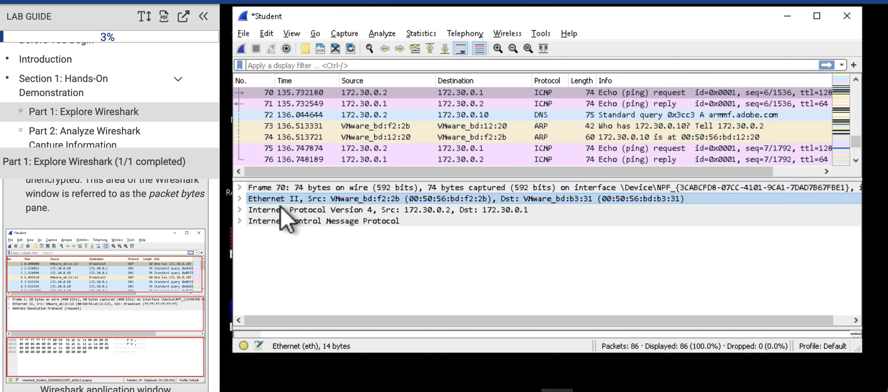
click(283, 210)
click(286, 222)
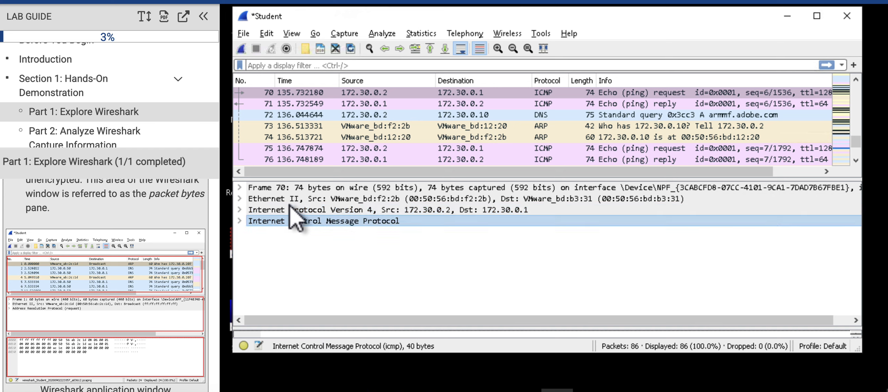
click(290, 212)
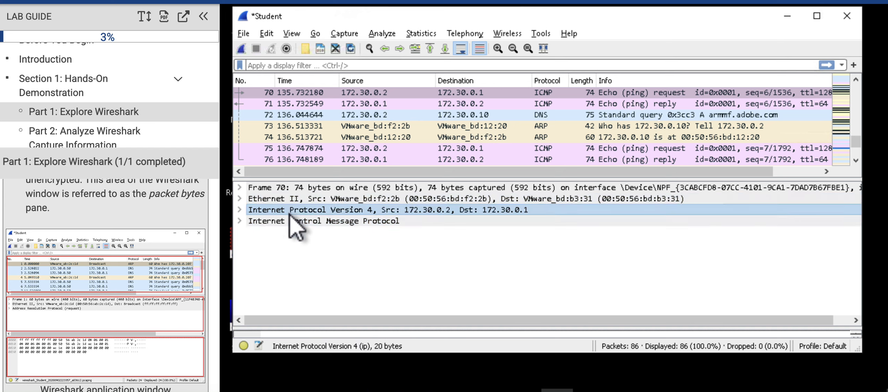
click(291, 221)
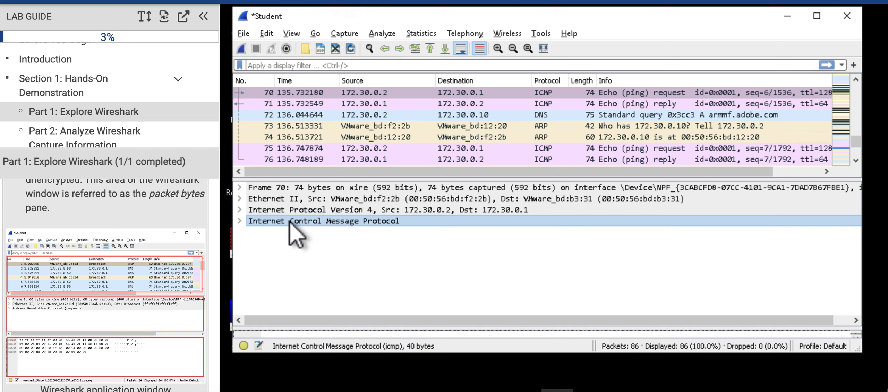
Step: Expand the Internet Protocol Version 4 layer of packet 70 and examine its header fields
click(239, 210)
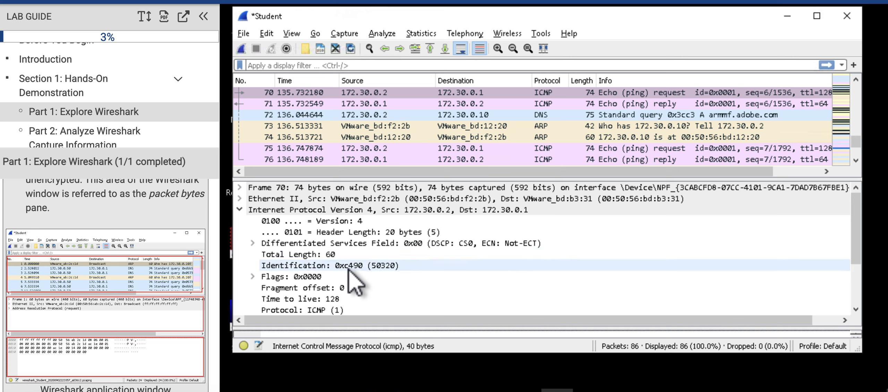
scroll(348, 269, down, 1)
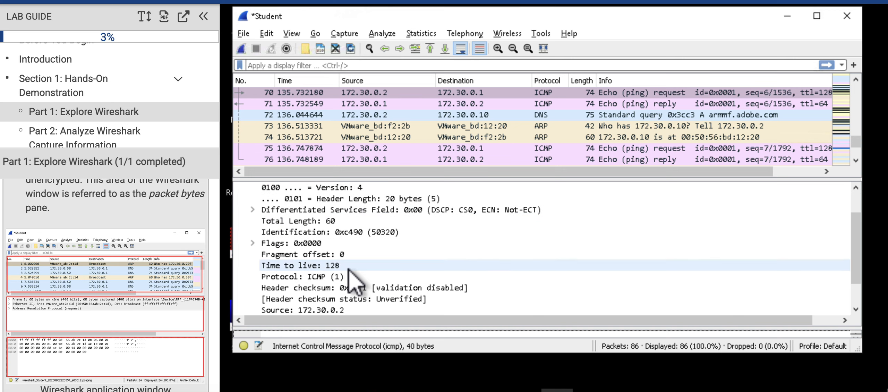
scroll(349, 269, up, 1)
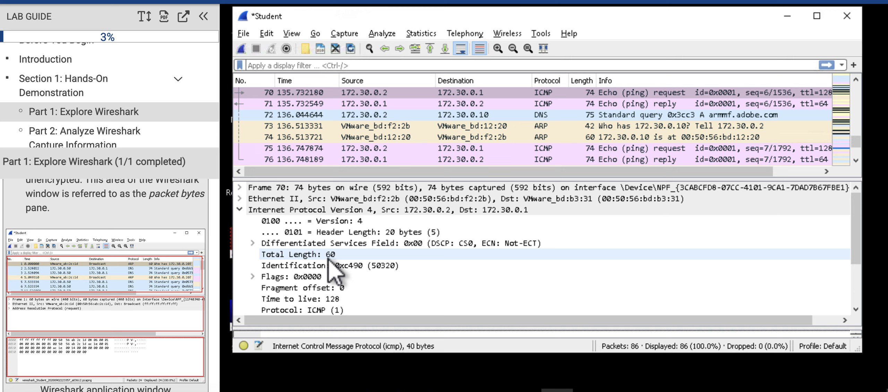
scroll(333, 273, down, 1)
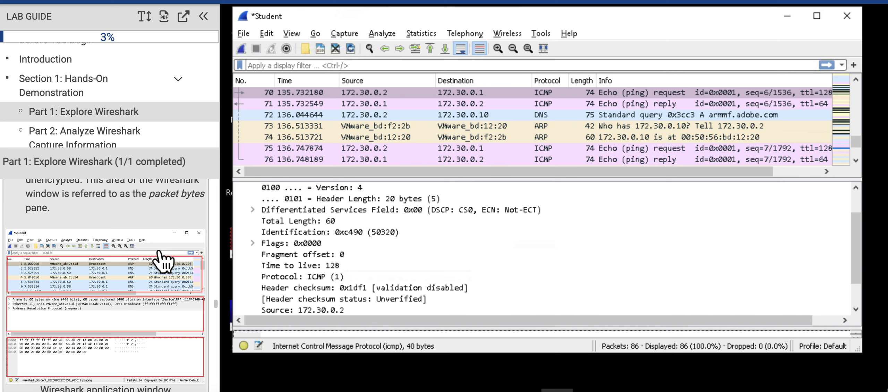
Step: Skim the How Does Wireshark Work? note in the lab guide, through to the step 13 screen capture task
scroll(134, 296, down, 15)
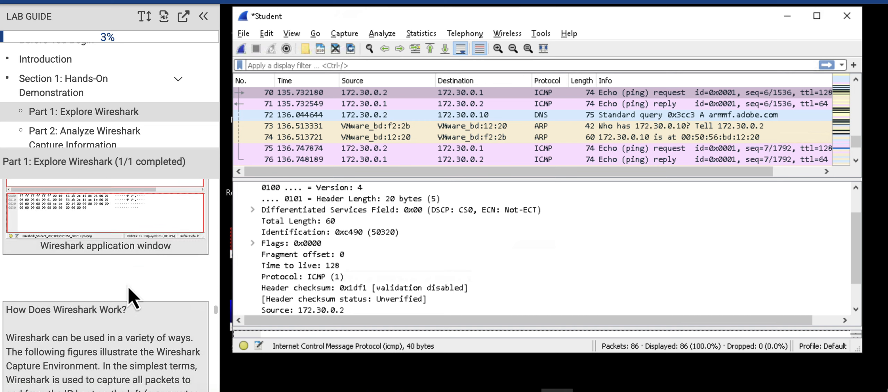
scroll(129, 288, up, 15)
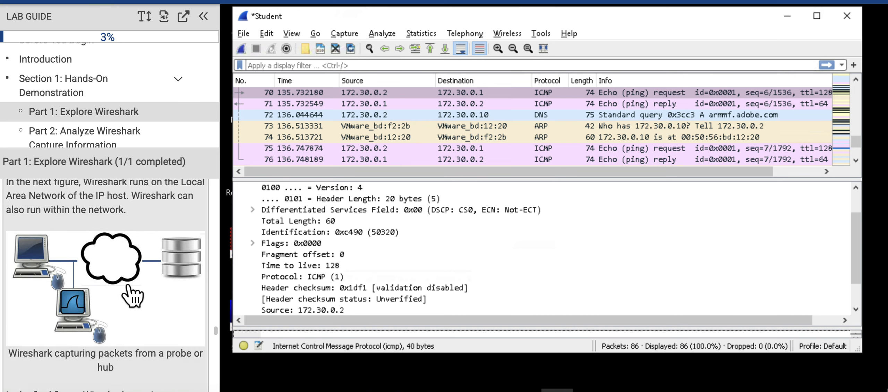
scroll(129, 288, down, 2)
scroll(128, 287, up, 4)
scroll(128, 287, down, 8)
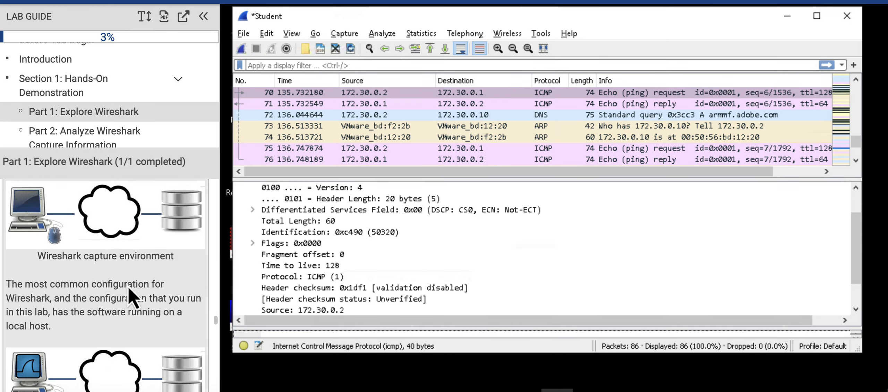
scroll(134, 296, down, 15)
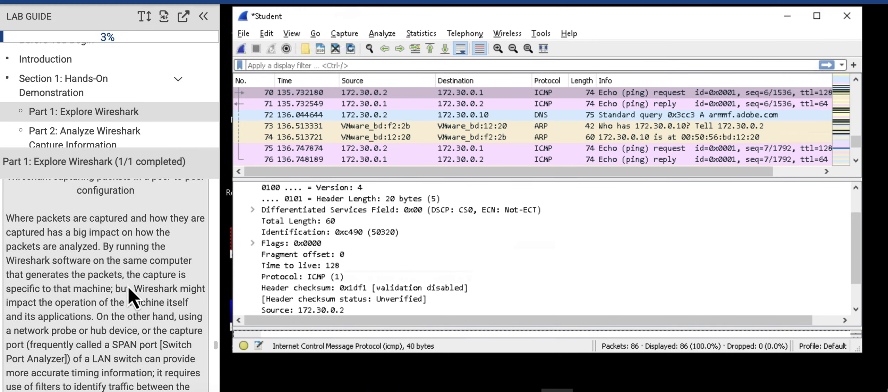
scroll(132, 293, down, 10)
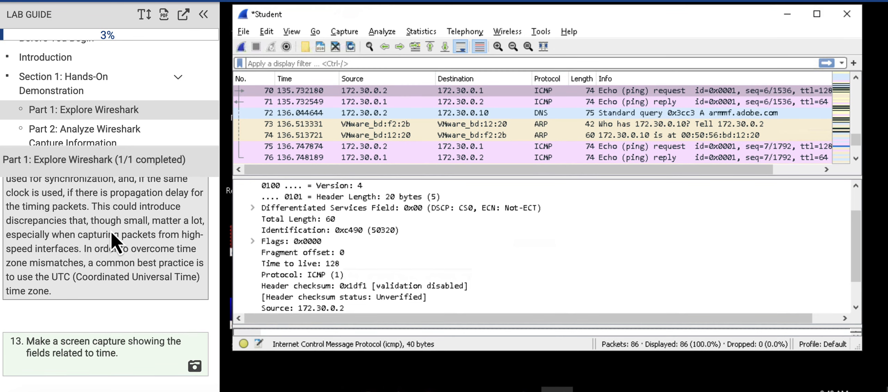
Step: View the introduction of Section 1's Part 2: Analyze Wireshark Capture Information, and return to Part 1: Explore Wireshark
click(85, 134)
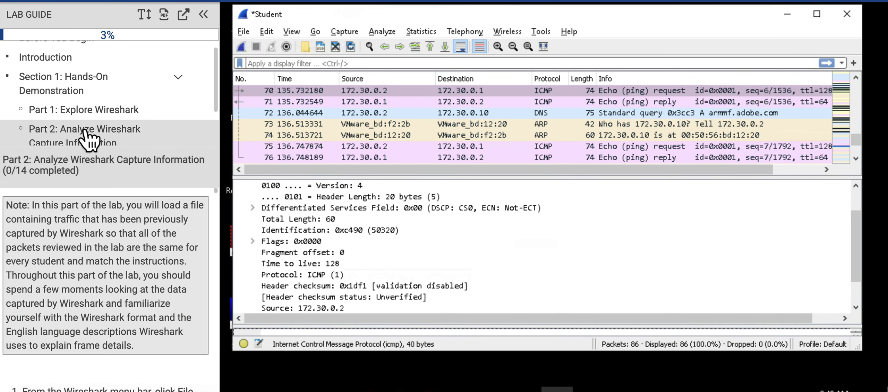
scroll(100, 125, down, 3)
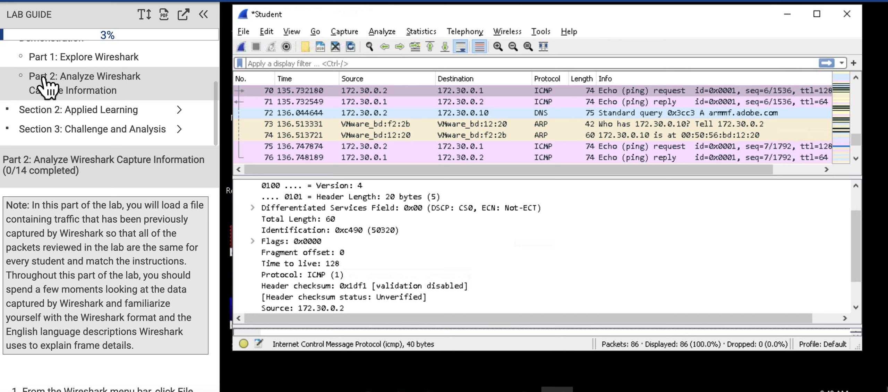
click(75, 60)
scroll(80, 62, up, 1)
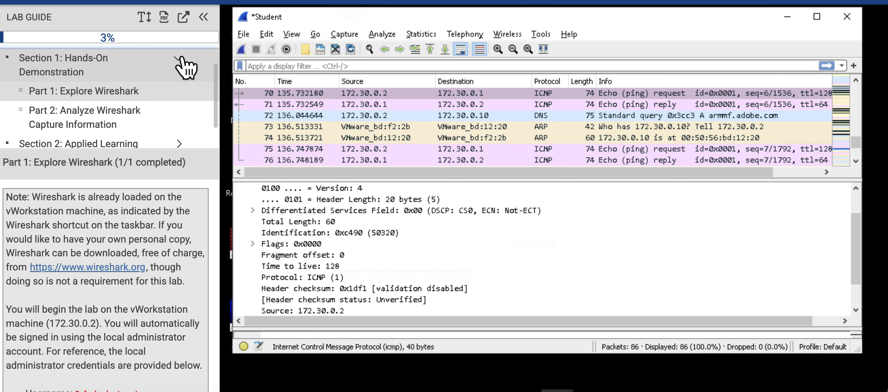
scroll(125, 95, down, 1)
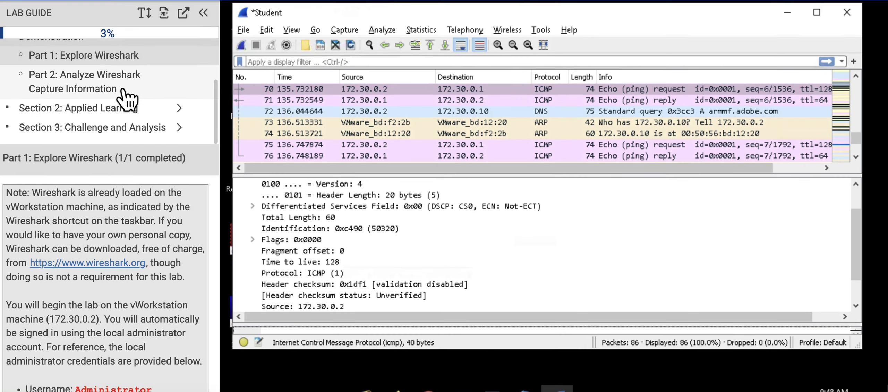
Step: Open Section 2: Applied Learning in the lab guide and look over its parts
click(89, 110)
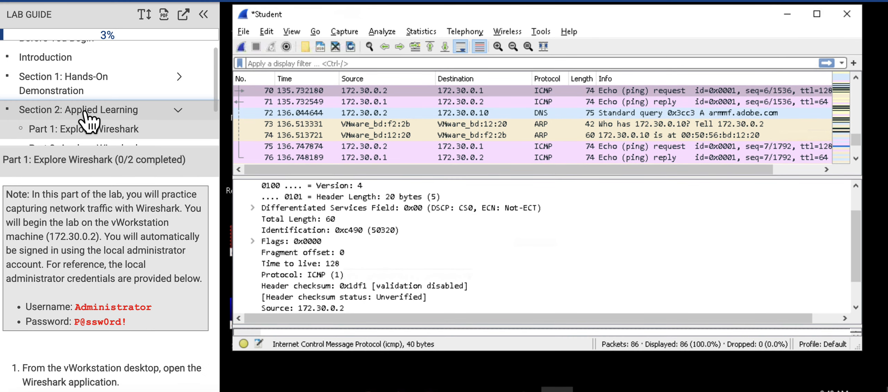
scroll(127, 121, down, 2)
scroll(130, 125, down, 1)
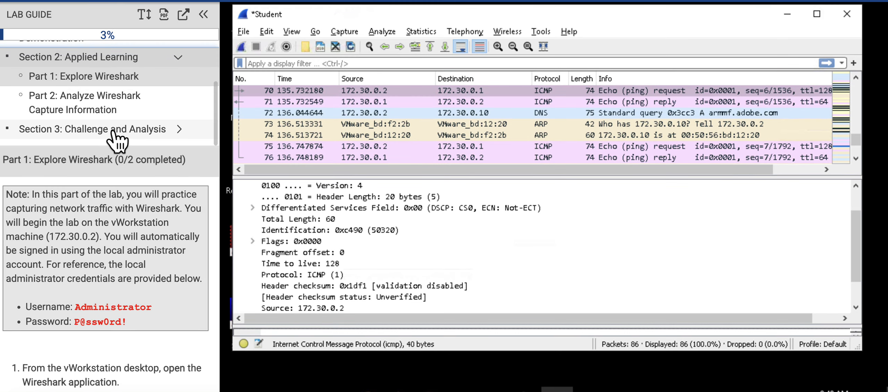
Step: Open Section 3: Challenge and Analysis and view its Part 1: Research Common Network Traffic
click(115, 131)
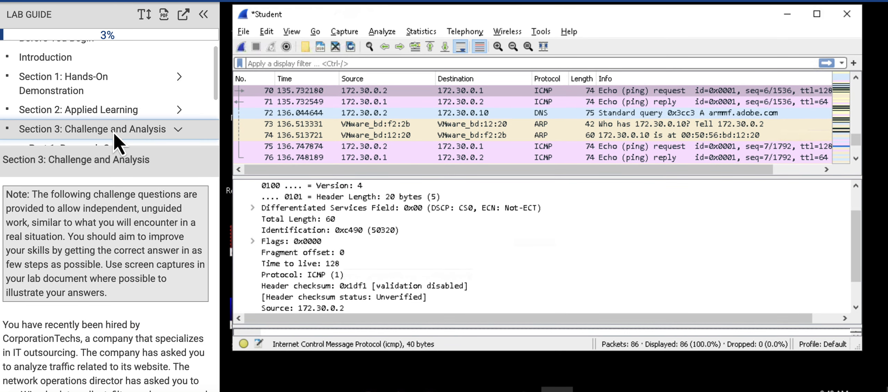
scroll(147, 137, down, 2)
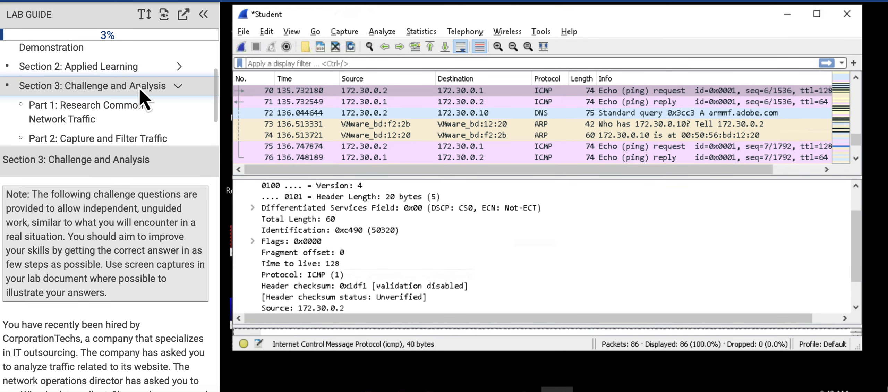
click(104, 120)
scroll(120, 129, down, 2)
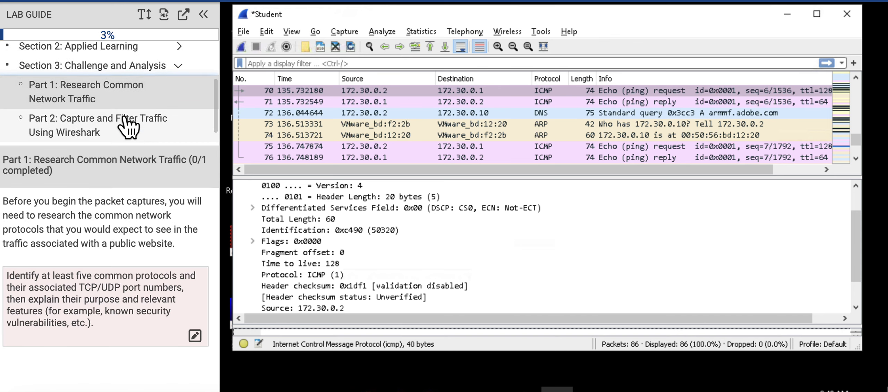
scroll(128, 127, up, 1)
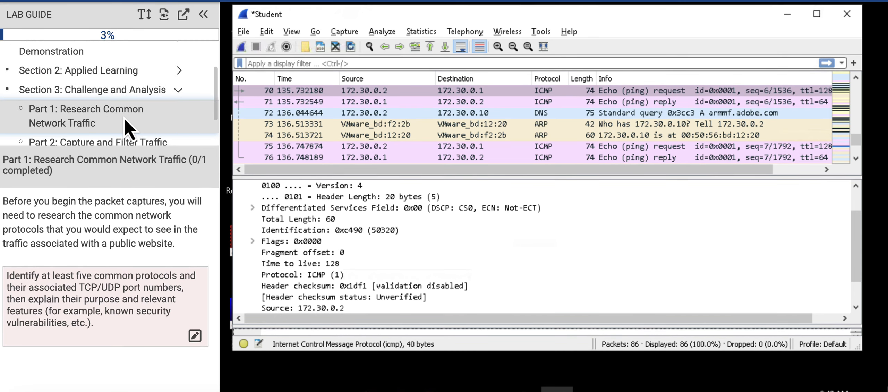
scroll(121, 135, down, 1)
Step: Open Section 3's Part 2: Capture and Filter Traffic Using Wireshark and read its opening instructions
click(109, 129)
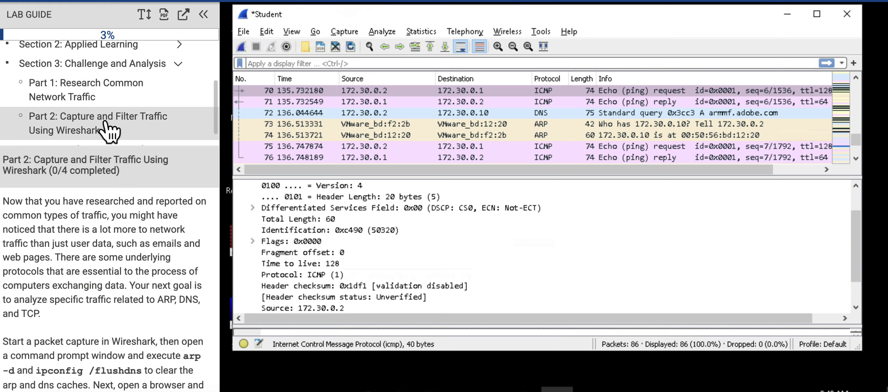
scroll(123, 288, down, 3)
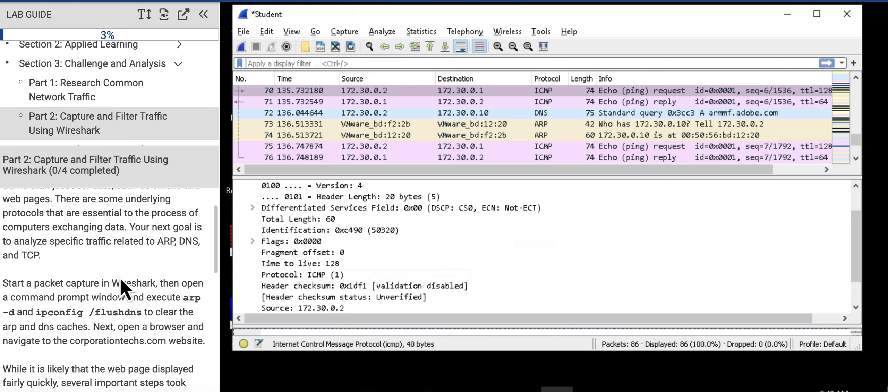
scroll(124, 288, up, 5)
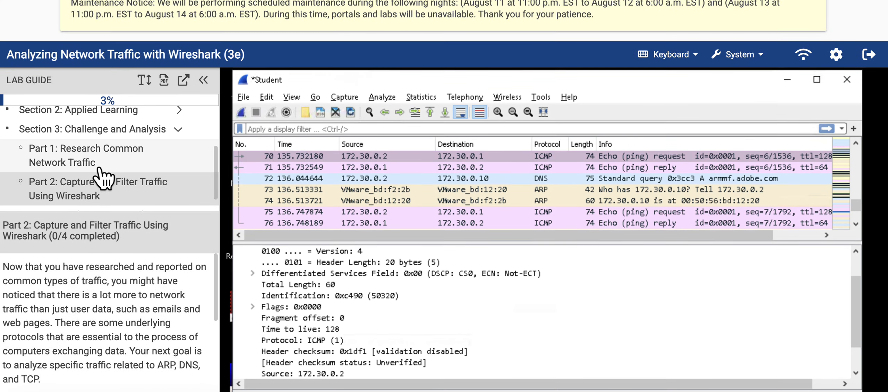
Step: Review Section 3's Parts 1 and 2 again, and open Part 3: Analyze Capture Files
click(90, 163)
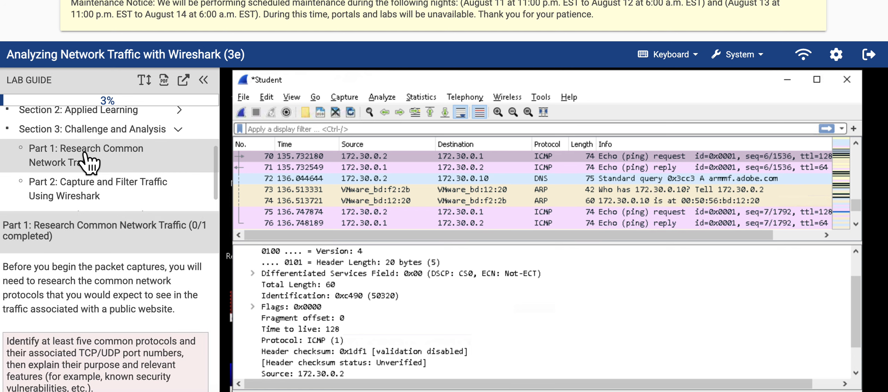
scroll(112, 185, down, 1)
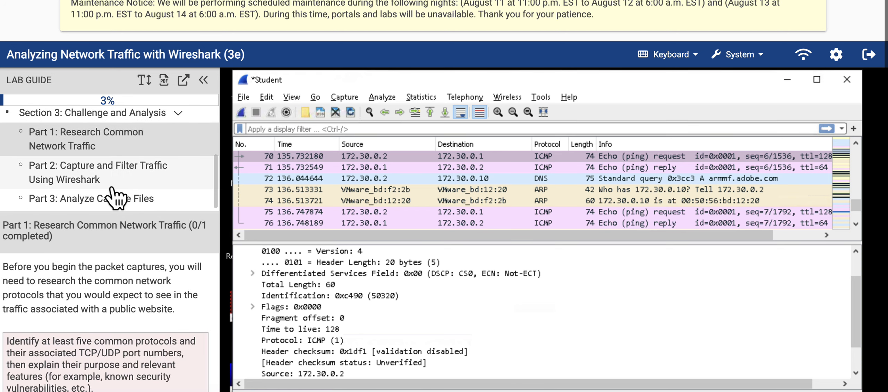
scroll(110, 179, up, 2)
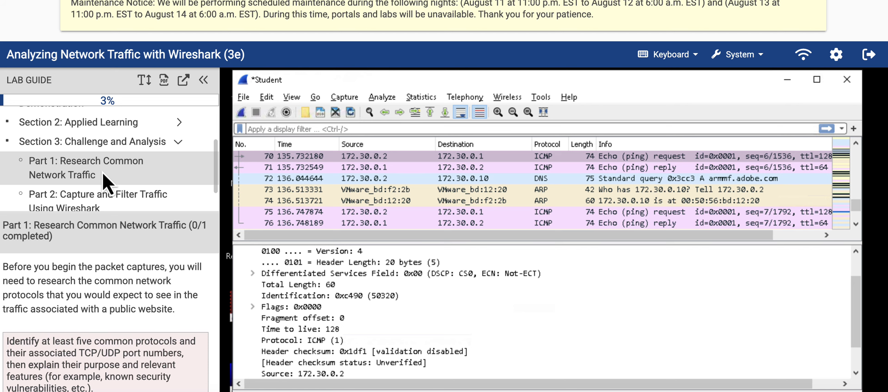
scroll(104, 181, down, 2)
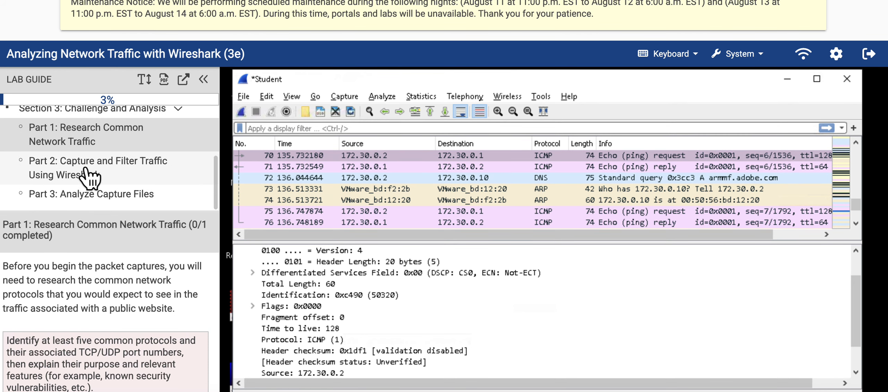
click(85, 170)
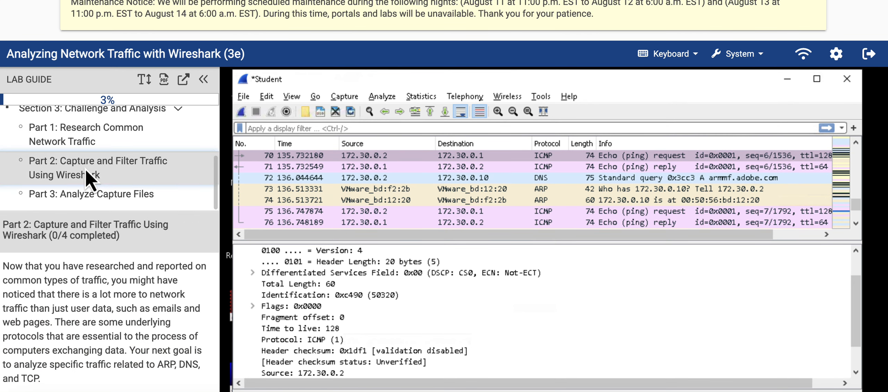
click(106, 200)
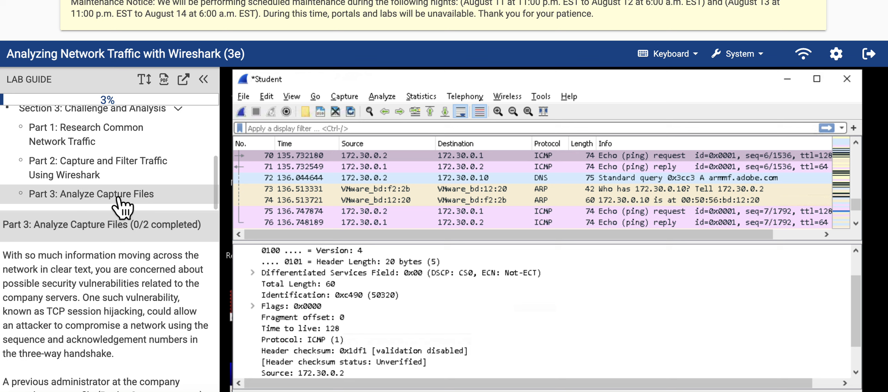